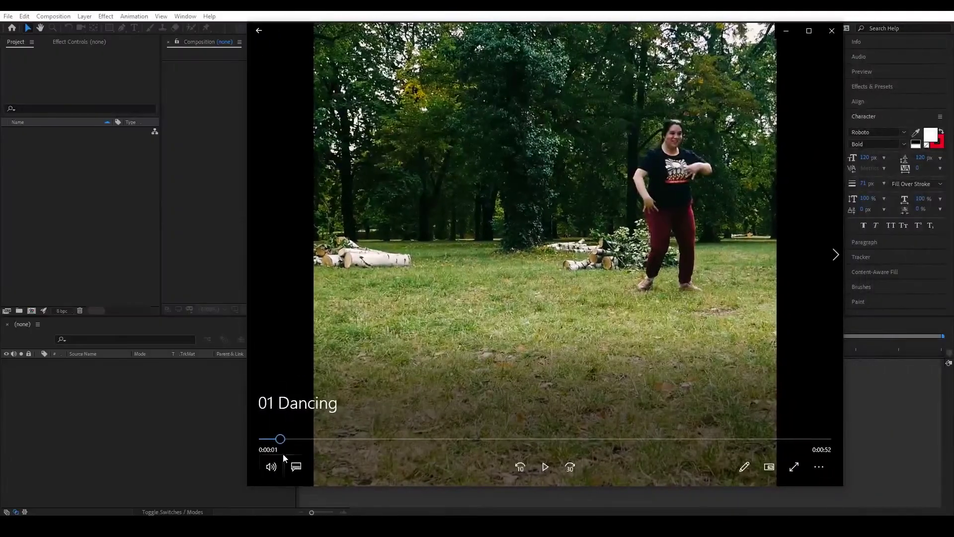
Skip the 01 Dancing clip ahead to about six seconds on the seek bar
{"action": "left_click_drag", "start_coordinate": [279, 439], "coordinate": [368, 439]}
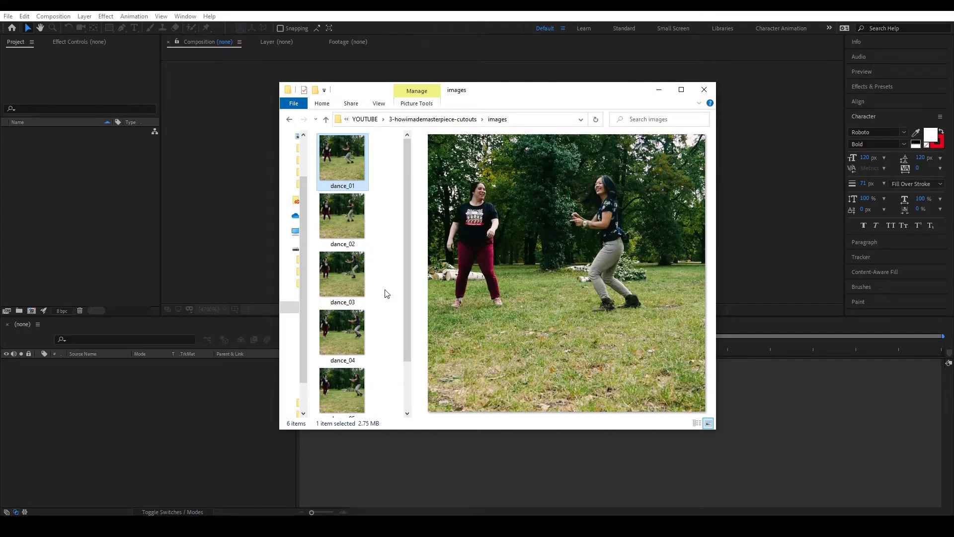
Select dance_01 through dance_06 in Explorer and drag them into the After Effects Project panel
{"action": "scroll", "coordinate": [368, 197], "scroll_direction": "down", "scroll_amount": 2}
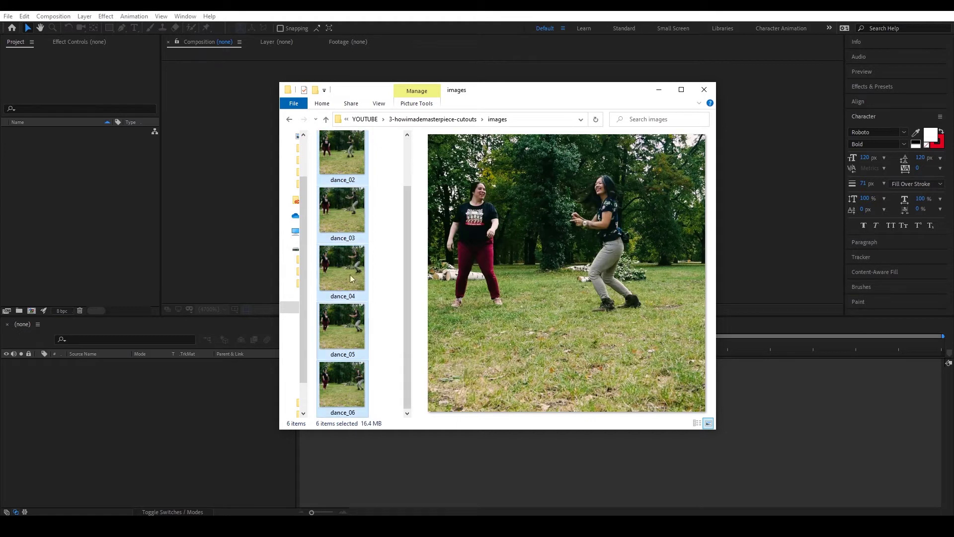
{"action": "left_click", "coordinate": [354, 390], "text": "shift"}
{"action": "left_click_drag", "start_coordinate": [344, 207], "coordinate": [71, 225]}
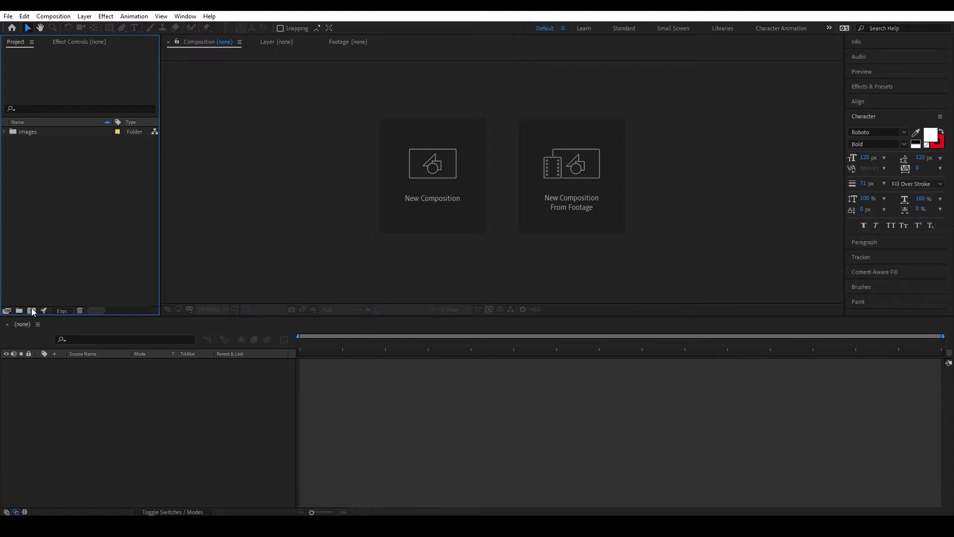
Create a new composition with width 1080 and frame rate 24 fps
{"action": "left_click", "coordinate": [32, 311]}
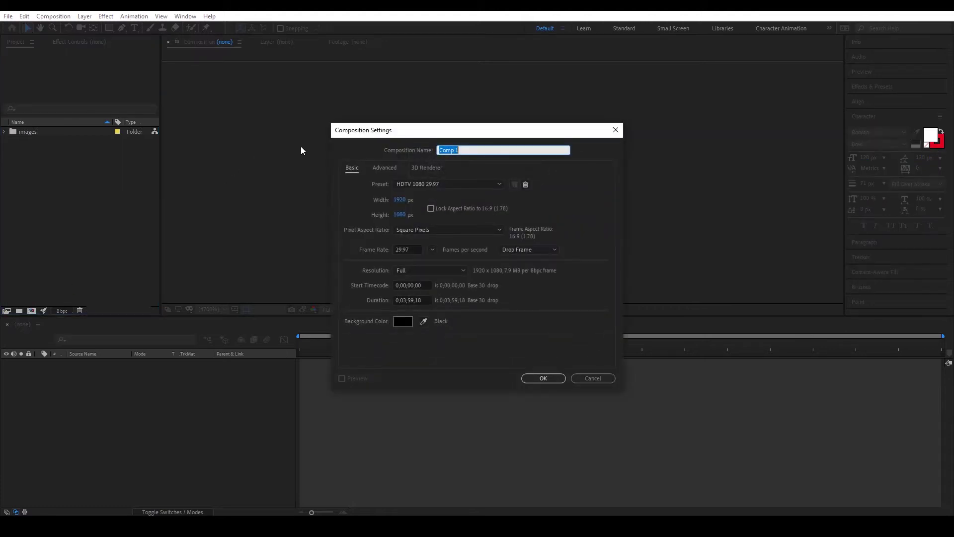
{"action": "left_click", "coordinate": [403, 200]}
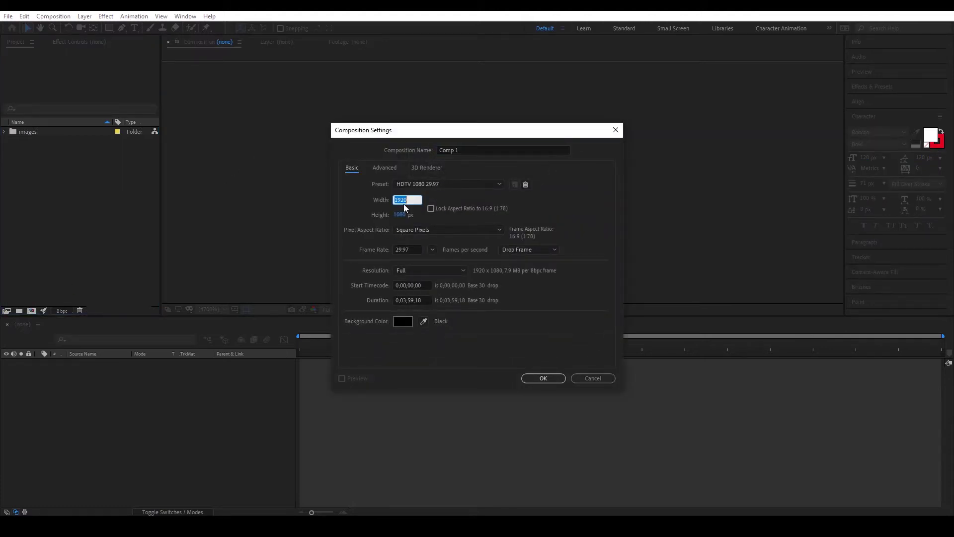
{"action": "type", "text": "1080"}
{"action": "left_click", "coordinate": [410, 250]}
{"action": "type", "text": "24"}
{"action": "left_click", "coordinate": [473, 387]}
{"action": "left_click", "coordinate": [553, 378]}
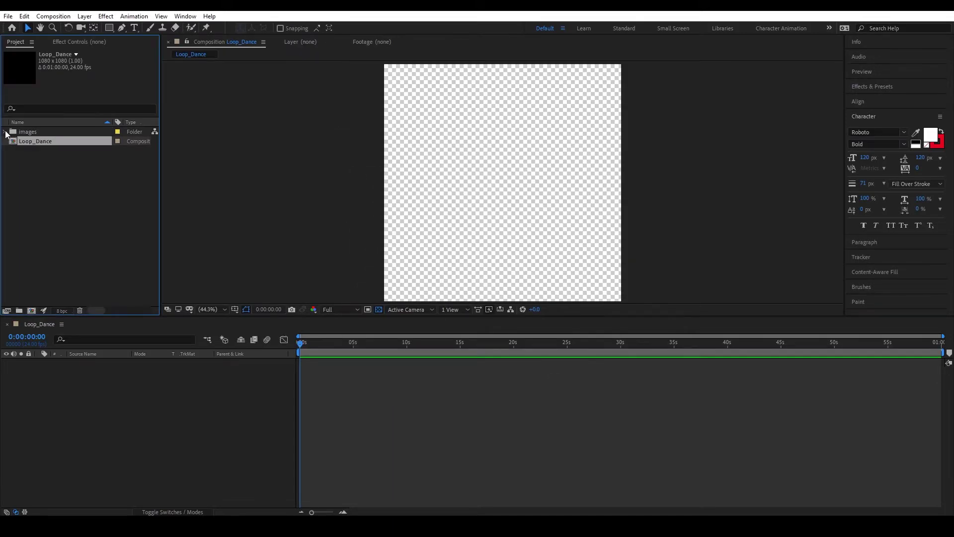
Expand the images folder and add dance_01 through dance_06 to the composition as layers
{"action": "left_click", "coordinate": [5, 132]}
{"action": "left_click", "coordinate": [30, 141]}
{"action": "left_click", "coordinate": [41, 188], "text": "shift"}
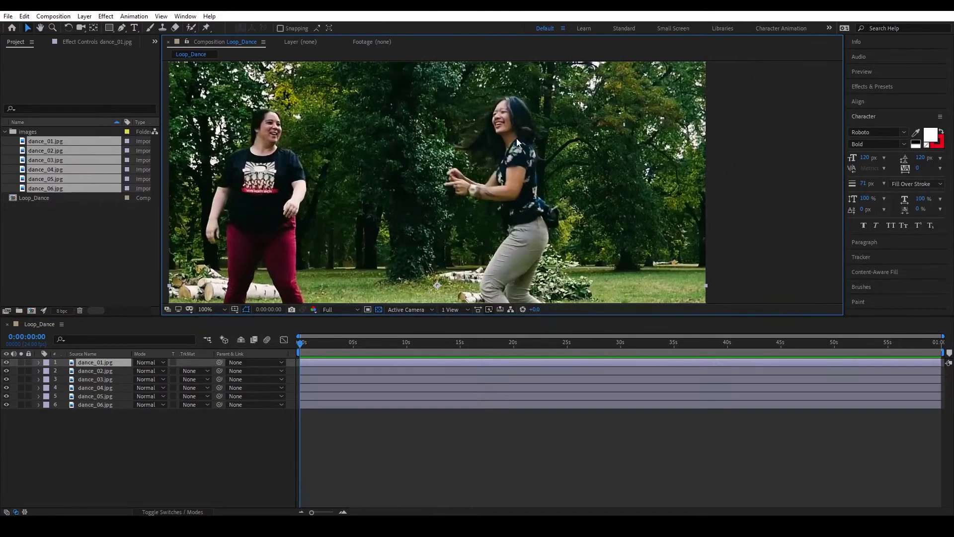
With the Pen tool, trace dance_01's dancer from the hair down her back and hips to the trousers
{"action": "scroll", "coordinate": [541, 88], "scroll_direction": "up", "scroll_amount": 2}
{"action": "key", "text": "v"}
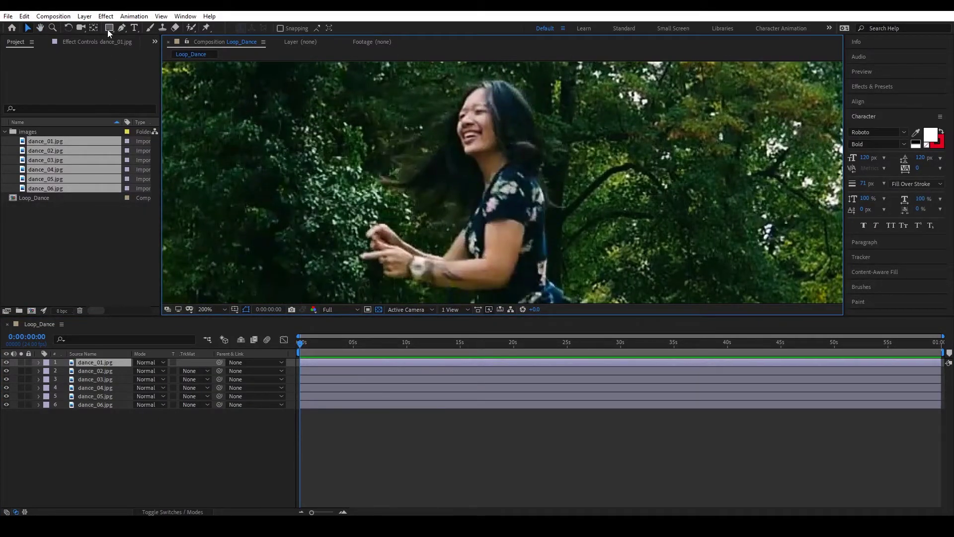
{"action": "left_click", "coordinate": [119, 28]}
{"action": "left_click", "coordinate": [497, 79]}
{"action": "left_click", "coordinate": [515, 85]}
{"action": "left_click", "coordinate": [533, 111]}
{"action": "left_click", "coordinate": [545, 143]}
{"action": "left_click", "coordinate": [538, 175]}
{"action": "left_click", "coordinate": [541, 193]}
{"action": "left_click_drag", "start_coordinate": [551, 224], "coordinate": [524, 146]}
{"action": "left_click", "coordinate": [521, 173]}
{"action": "left_click", "coordinate": [524, 204]}
{"action": "left_click", "coordinate": [533, 236]}
{"action": "left_click", "coordinate": [538, 259]}
Continue the mask down the back leg and around the back shoe's tip, heel and sole
{"action": "left_click_drag", "start_coordinate": [546, 294], "coordinate": [560, 194]}
{"action": "left_click", "coordinate": [560, 192]}
{"action": "left_click", "coordinate": [555, 217]}
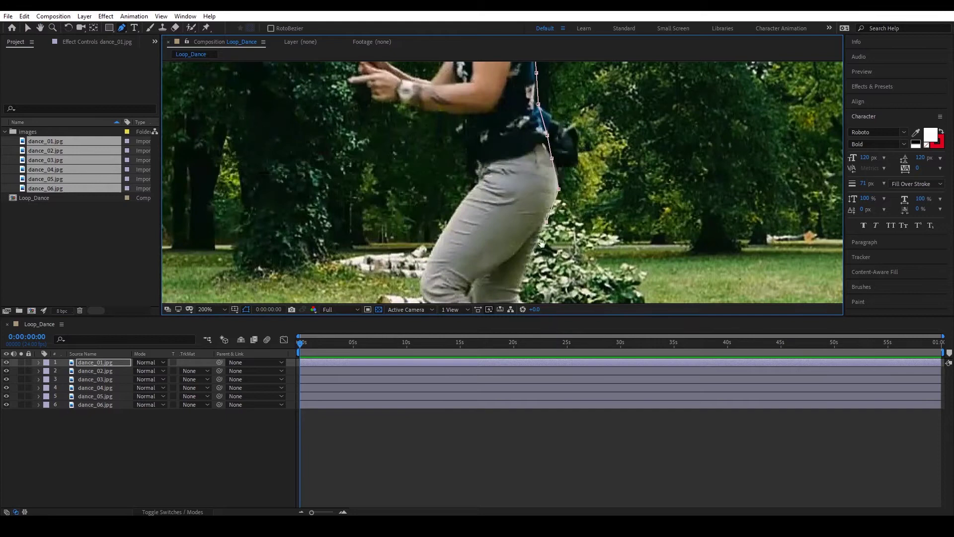
{"action": "left_click_drag", "start_coordinate": [543, 253], "coordinate": [576, 148]}
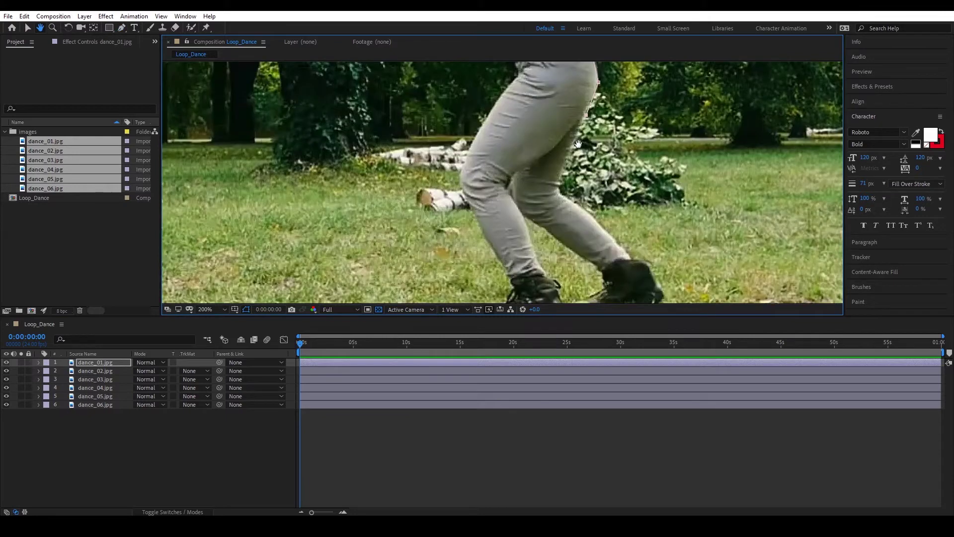
{"action": "left_click", "coordinate": [580, 207]}
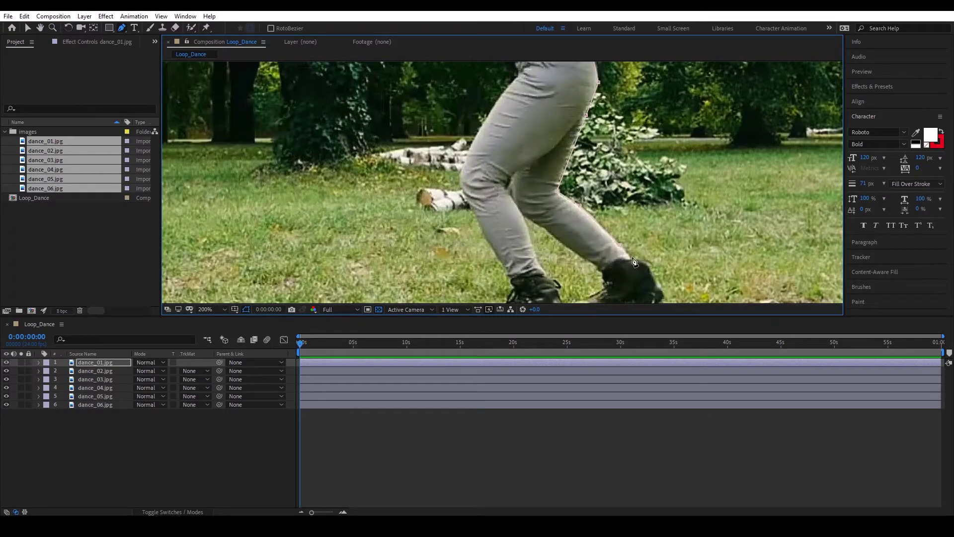
{"action": "left_click_drag", "start_coordinate": [649, 271], "coordinate": [653, 163]}
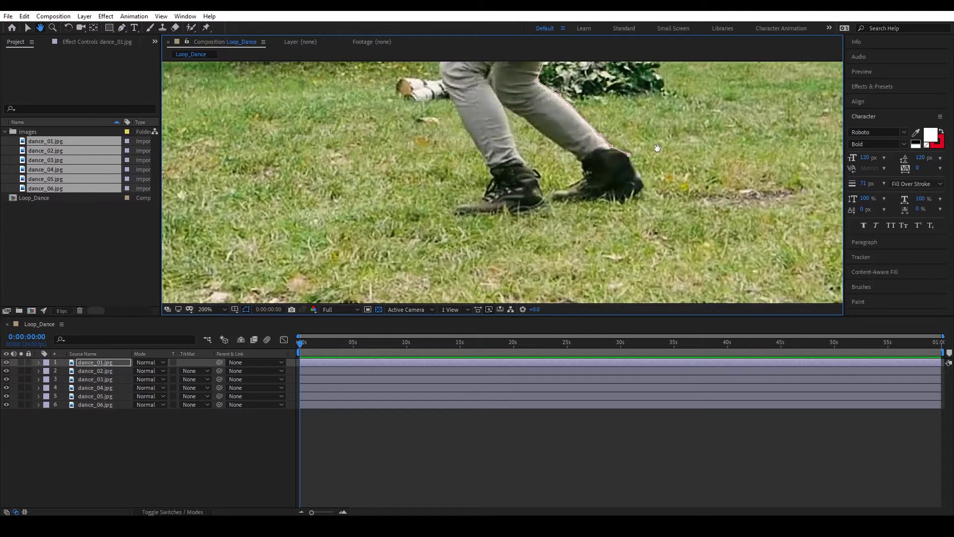
{"action": "left_click", "coordinate": [644, 189]}
{"action": "left_click", "coordinate": [631, 199]}
{"action": "left_click", "coordinate": [556, 201]}
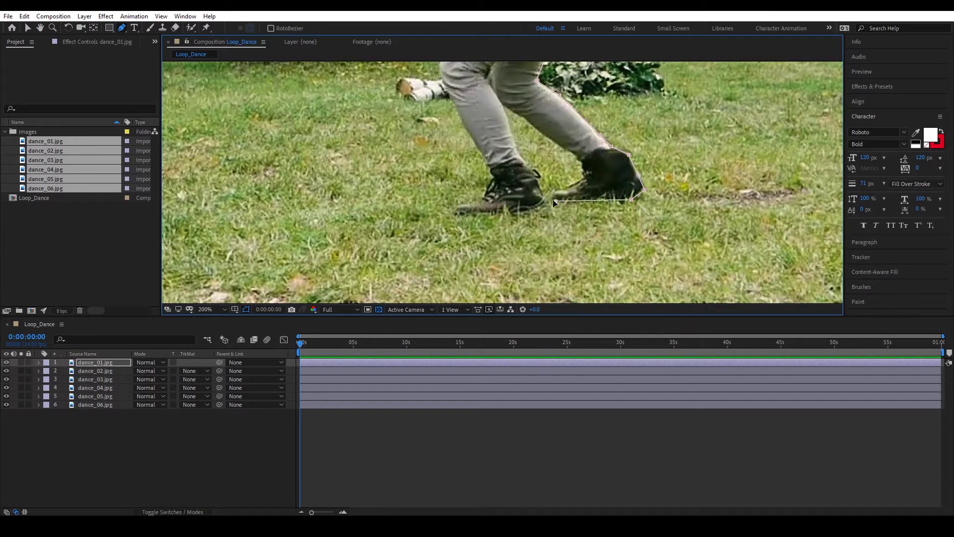
{"action": "left_click", "coordinate": [553, 193]}
{"action": "left_click", "coordinate": [585, 177]}
{"action": "left_click", "coordinate": [581, 160]}
Trace up the inner leg and around the near shoe's heel, toe, sole and ankle
{"action": "left_click", "coordinate": [504, 109]}
{"action": "left_click", "coordinate": [535, 172]}
{"action": "left_click", "coordinate": [545, 203]}
{"action": "left_click", "coordinate": [452, 214]}
{"action": "left_click", "coordinate": [454, 204]}
{"action": "left_click", "coordinate": [476, 201]}
{"action": "left_click", "coordinate": [487, 193]}
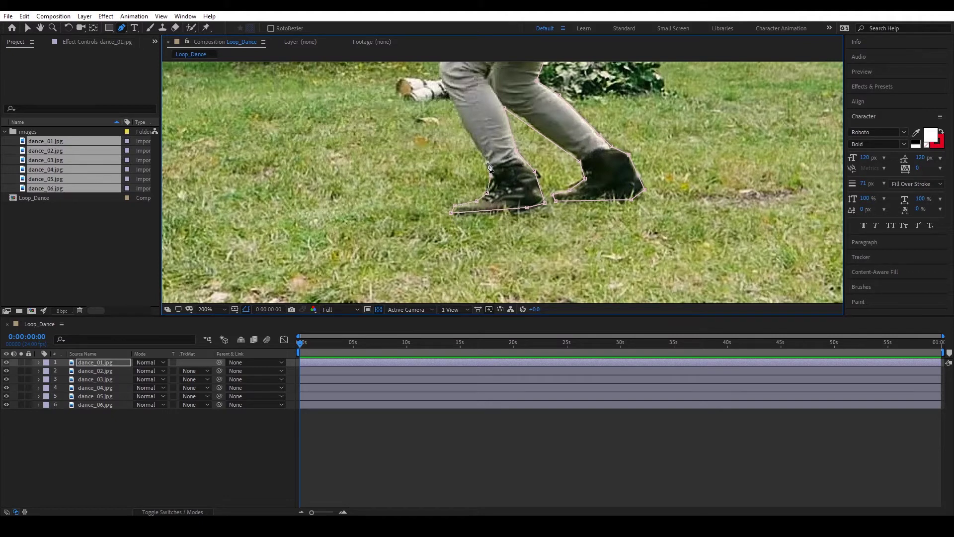
Carry the mask up the front of the hip, along the forearm and around the hands
{"action": "left_click_drag", "start_coordinate": [512, 193], "coordinate": [562, 279]}
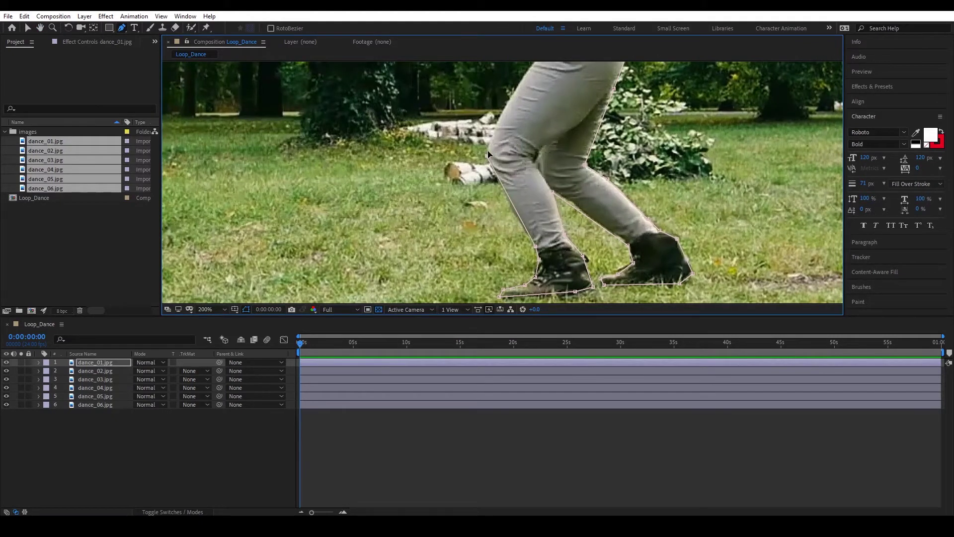
{"action": "left_click_drag", "start_coordinate": [512, 197], "coordinate": [515, 296]}
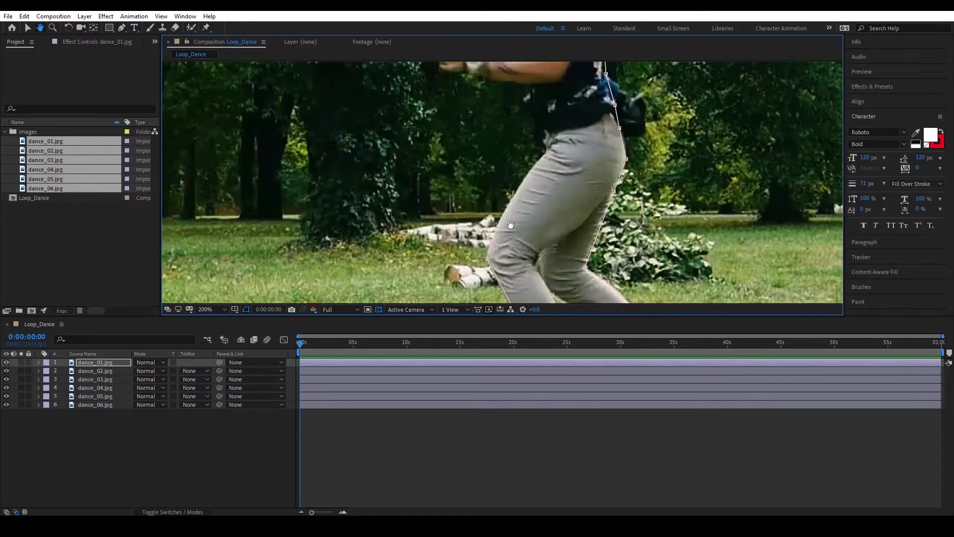
{"action": "left_click_drag", "start_coordinate": [537, 124], "coordinate": [548, 169]}
{"action": "left_click", "coordinate": [547, 159]}
{"action": "left_click", "coordinate": [496, 150]}
{"action": "left_click", "coordinate": [469, 146]}
{"action": "left_click", "coordinate": [466, 131]}
{"action": "left_click", "coordinate": [449, 128]}
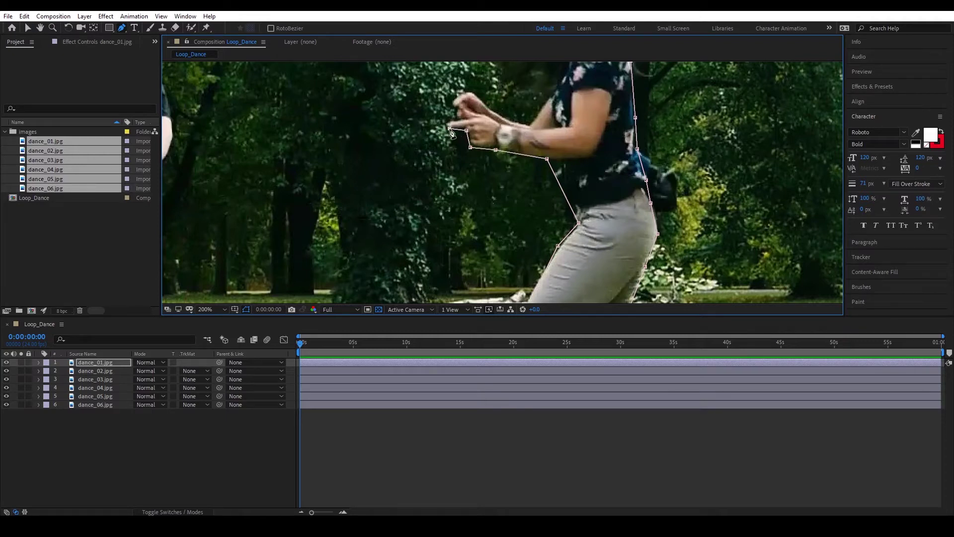
{"action": "left_click", "coordinate": [452, 102]}
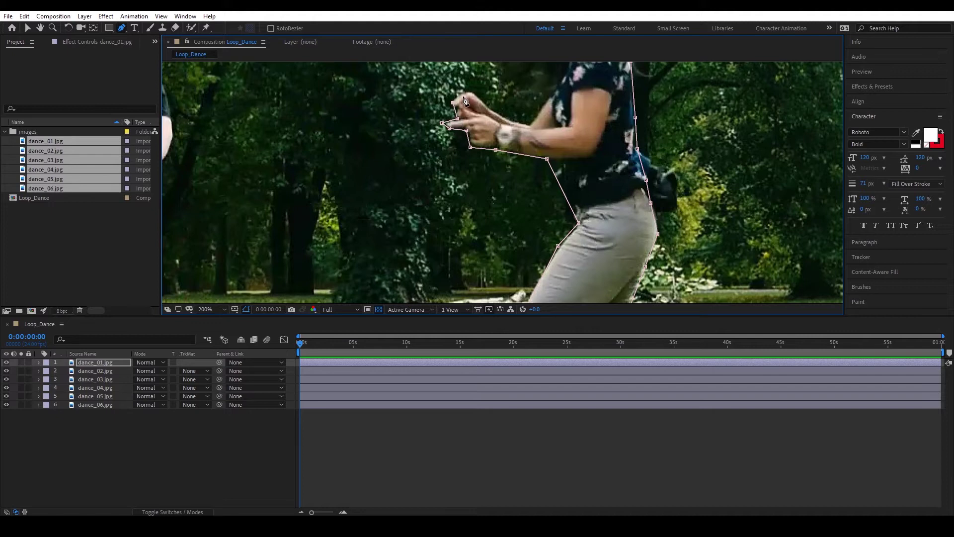
{"action": "left_click", "coordinate": [495, 112]}
Trace the shoulder and flying hair, close the mask on top of the head, then hide dance_01
{"action": "left_click_drag", "start_coordinate": [531, 130], "coordinate": [517, 186]}
{"action": "left_click", "coordinate": [519, 180]}
{"action": "left_click", "coordinate": [523, 169]}
{"action": "left_click", "coordinate": [501, 154]}
{"action": "left_click", "coordinate": [465, 149]}
{"action": "left_click", "coordinate": [434, 127]}
{"action": "left_click", "coordinate": [456, 125]}
{"action": "left_click", "coordinate": [479, 109]}
{"action": "left_click_drag", "start_coordinate": [492, 166], "coordinate": [488, 240]}
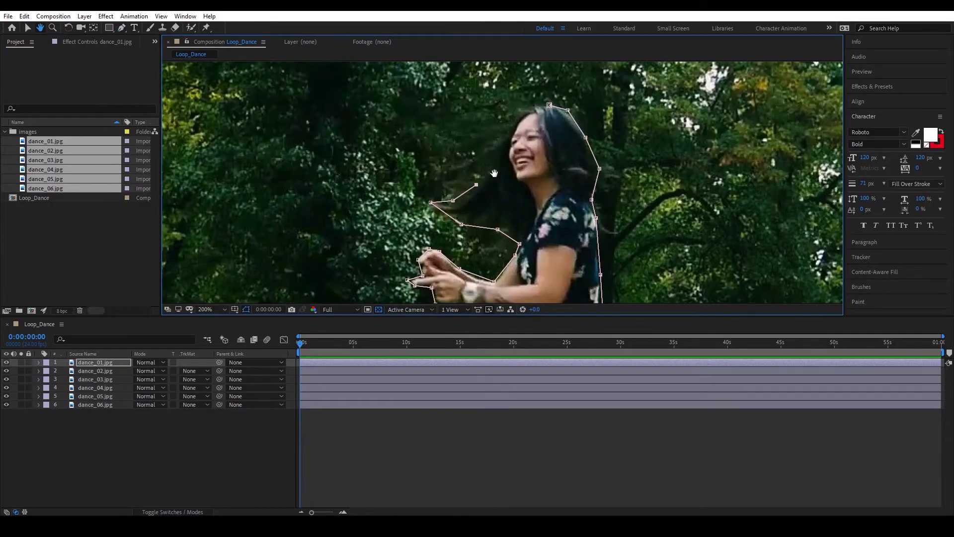
{"action": "left_click", "coordinate": [499, 161]}
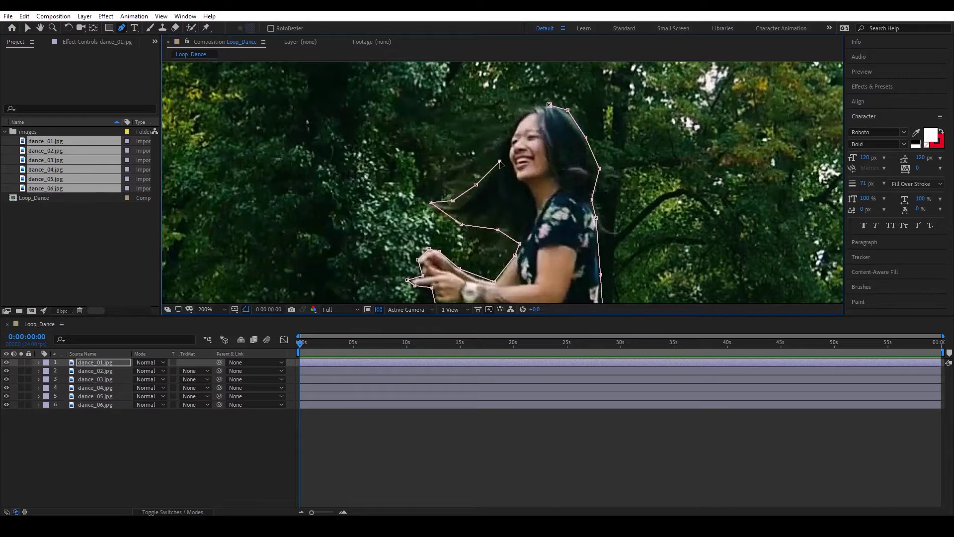
{"action": "left_click", "coordinate": [516, 118]}
{"action": "left_click", "coordinate": [532, 105]}
{"action": "left_click", "coordinate": [549, 104]}
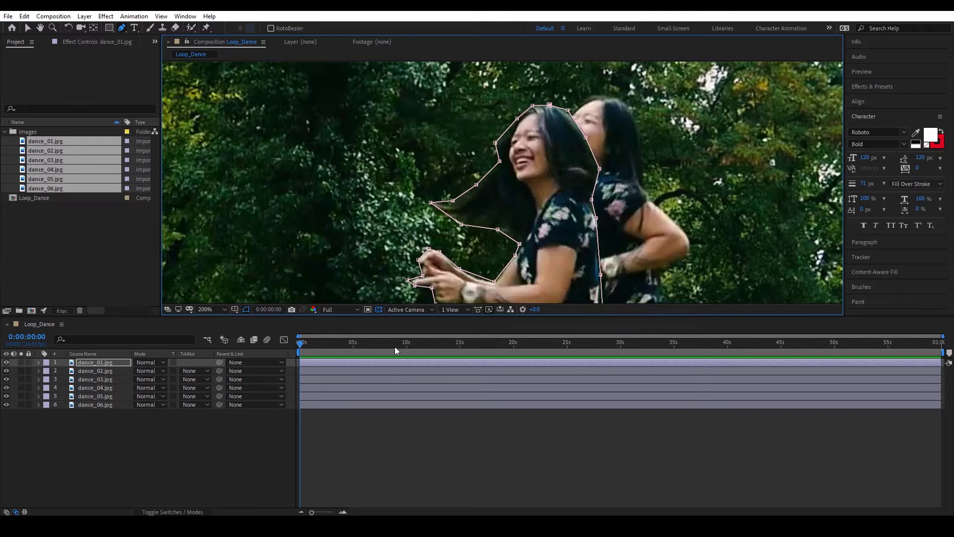
{"action": "left_click", "coordinate": [6, 362]}
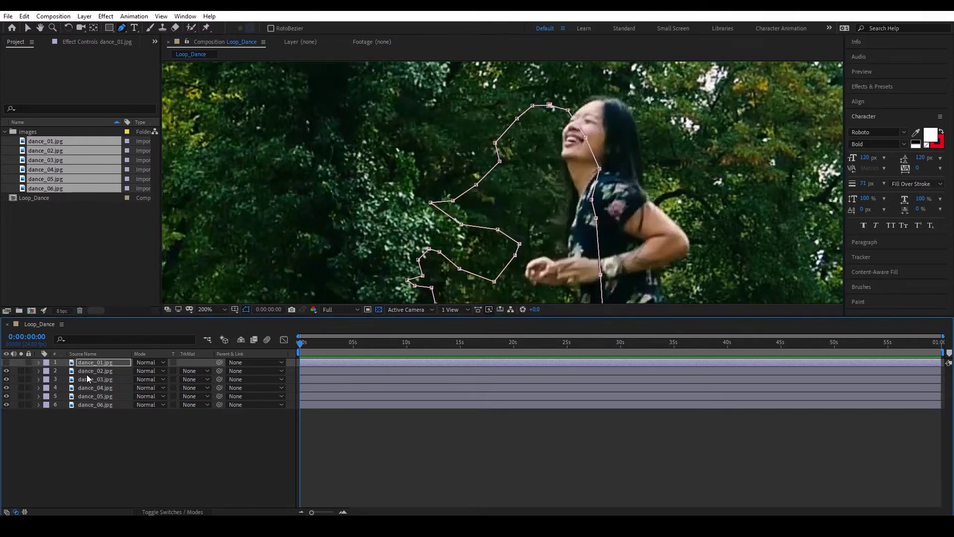
Hide dance_06, show and select dance_04 at 100% zoom, framing the dancer's legs
{"action": "left_click", "coordinate": [88, 370]}
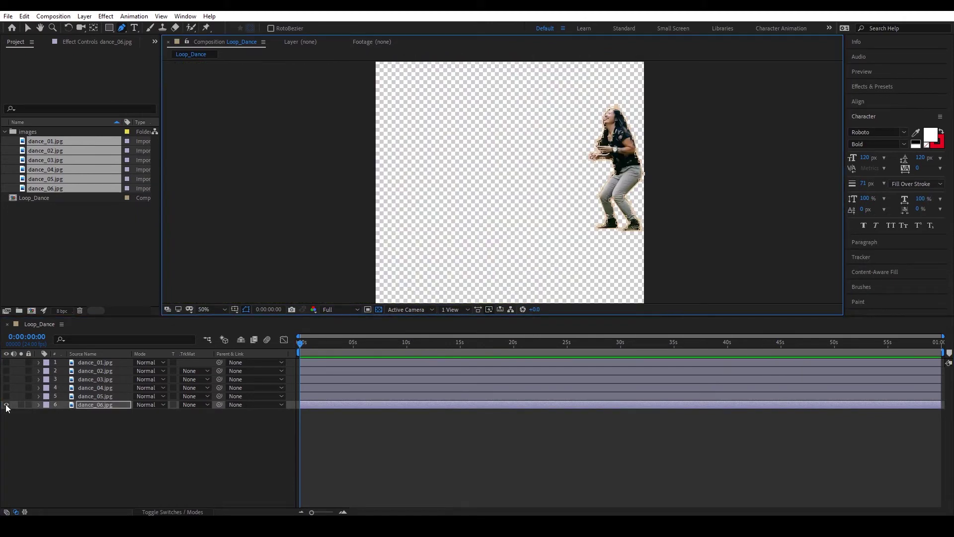
{"action": "left_click", "coordinate": [6, 404]}
{"action": "left_click", "coordinate": [6, 388]}
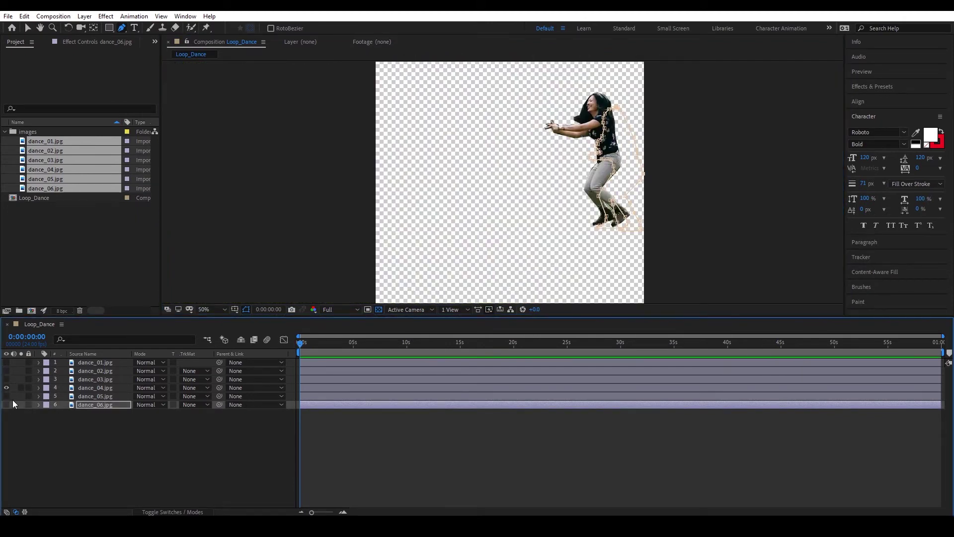
{"action": "key", "text": "period"}
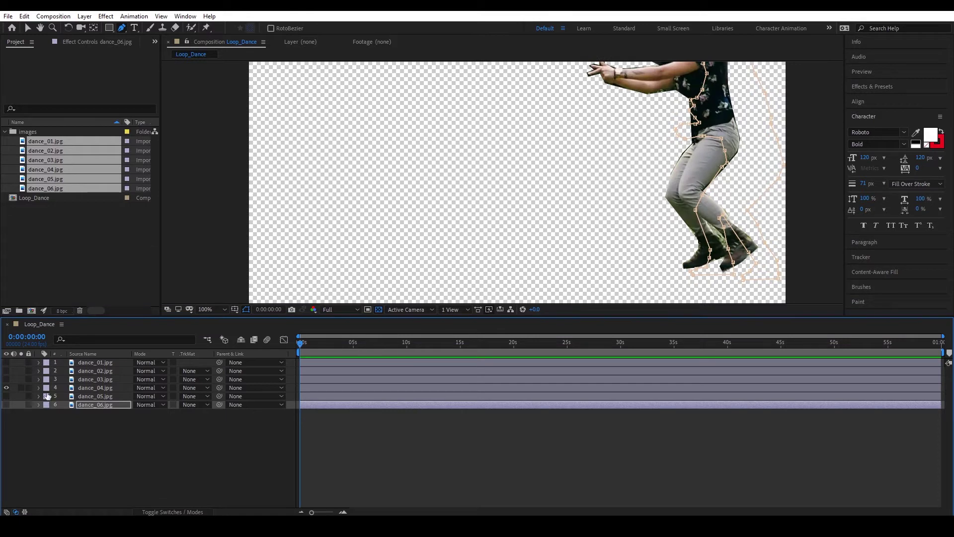
{"action": "left_click", "coordinate": [92, 388]}
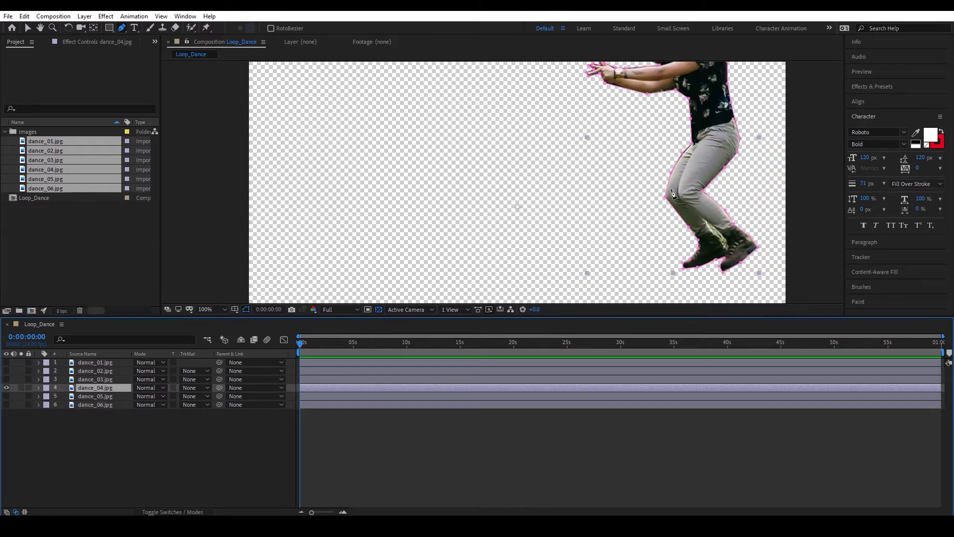
{"action": "left_click_drag", "start_coordinate": [663, 192], "coordinate": [455, 169]}
{"action": "scroll", "coordinate": [505, 222], "scroll_direction": "up", "scroll_amount": 1}
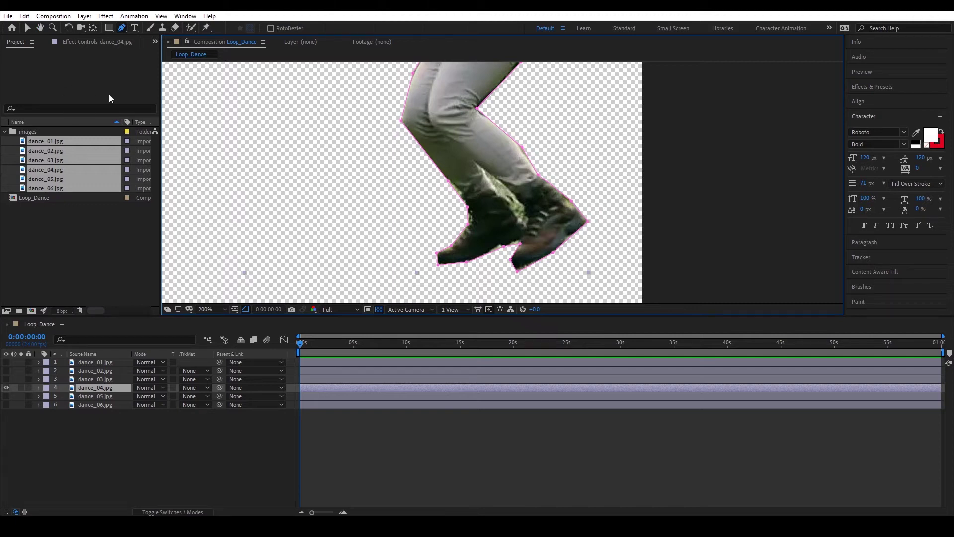
Draw a second mask in the gap between dance_04's legs and set Mask 2 to Subtract
{"action": "left_click", "coordinate": [487, 170]}
{"action": "left_click", "coordinate": [512, 192]}
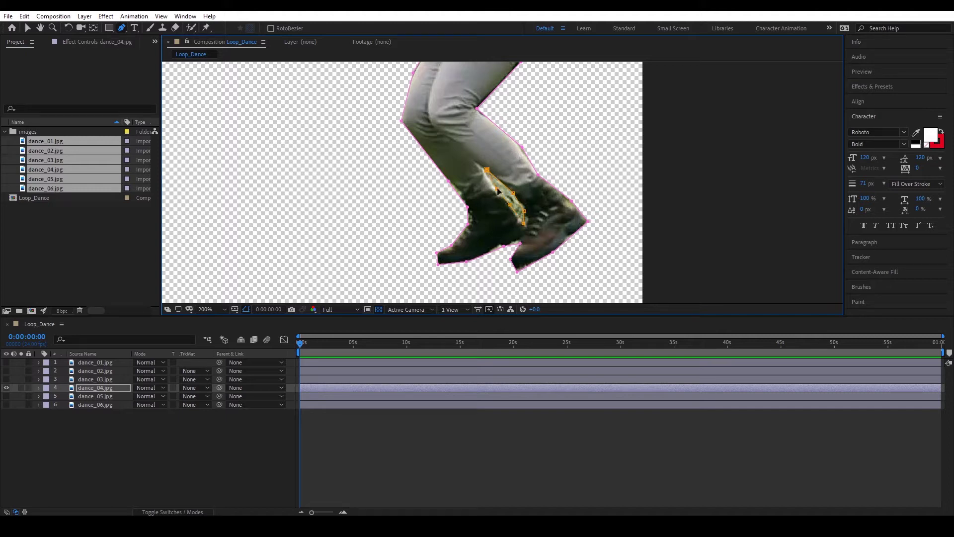
{"action": "left_click", "coordinate": [39, 388]}
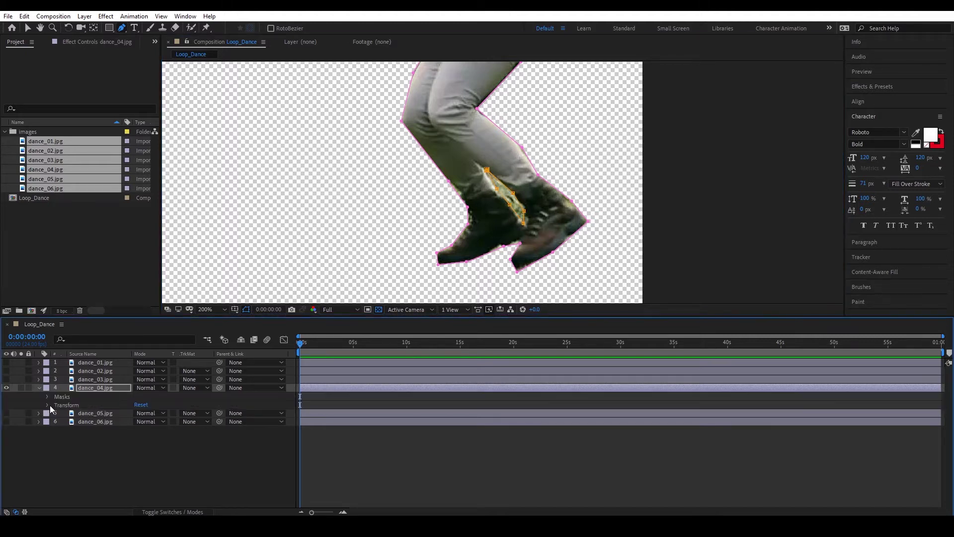
{"action": "left_click", "coordinate": [48, 397]}
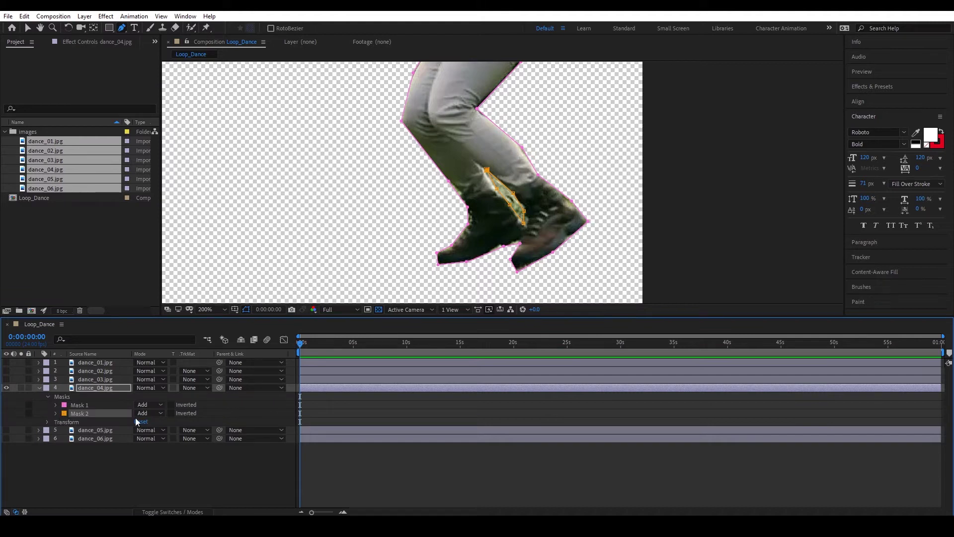
{"action": "left_click", "coordinate": [154, 414]}
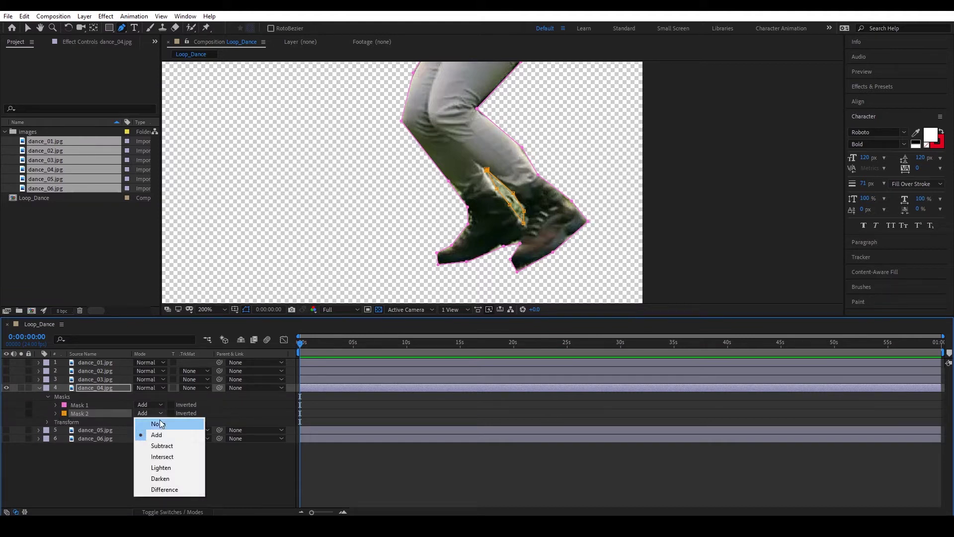
{"action": "left_click", "coordinate": [172, 446]}
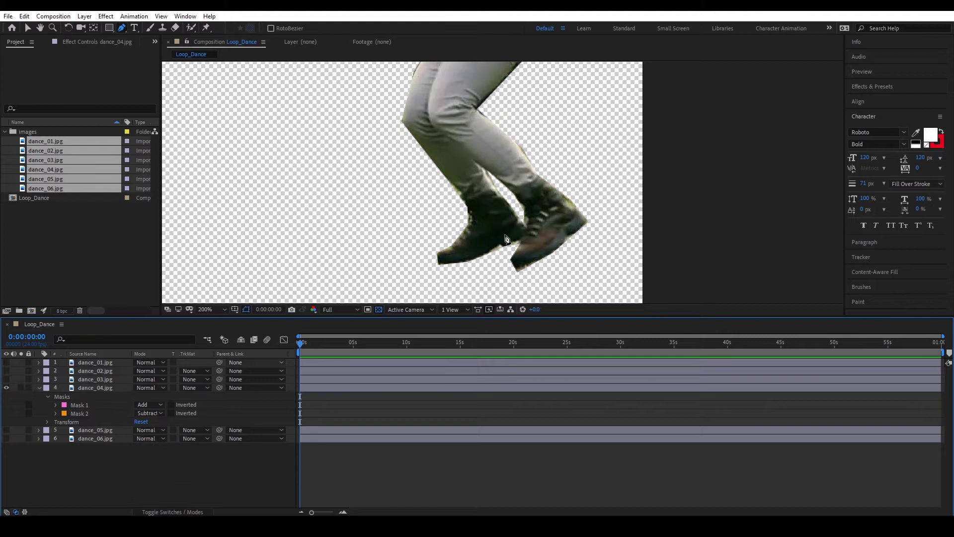
{"action": "key", "text": "v"}
{"action": "scroll", "coordinate": [516, 229], "scroll_direction": "down", "scroll_amount": 3}
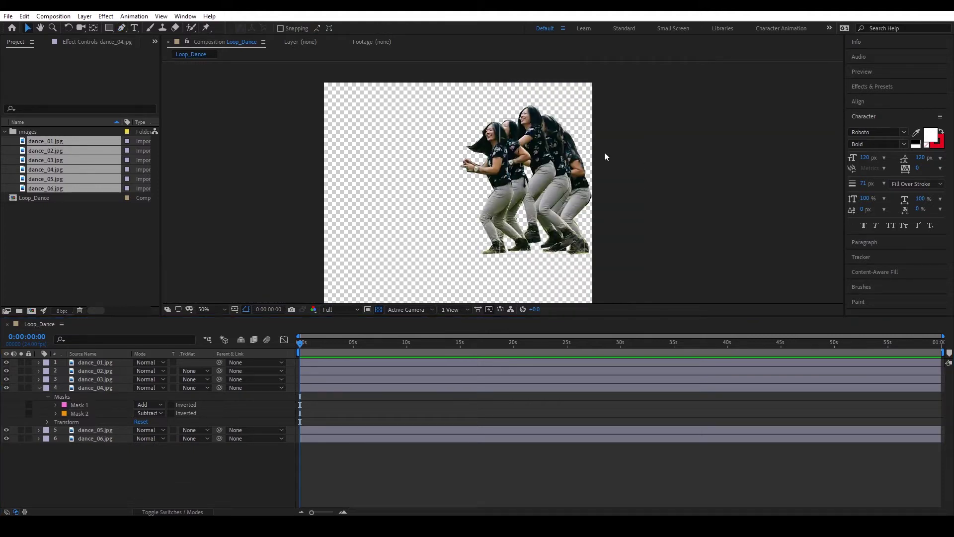
Collapse the layer properties, zoom the timeline out to seconds, and select all six dancer layers
{"action": "key", "text": "ctrl+grave"}
{"action": "left_click", "coordinate": [96, 362]}
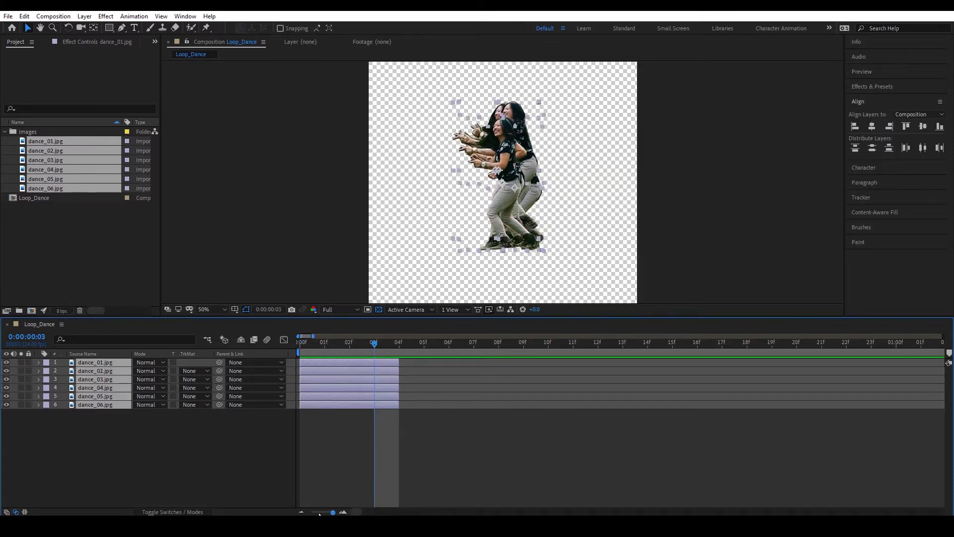
{"action": "left_click_drag", "start_coordinate": [333, 513], "coordinate": [328, 512]}
{"action": "left_click", "coordinate": [144, 415]}
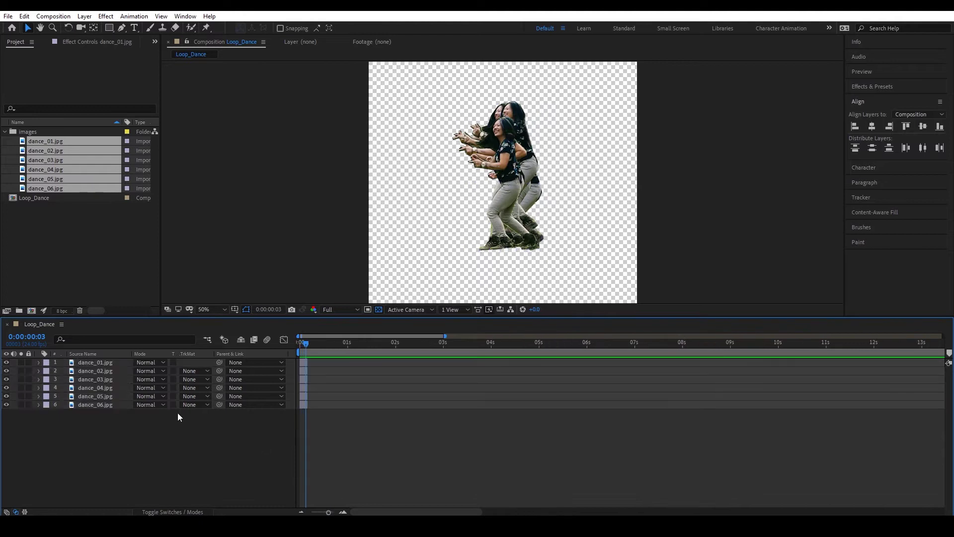
{"action": "left_click", "coordinate": [88, 362]}
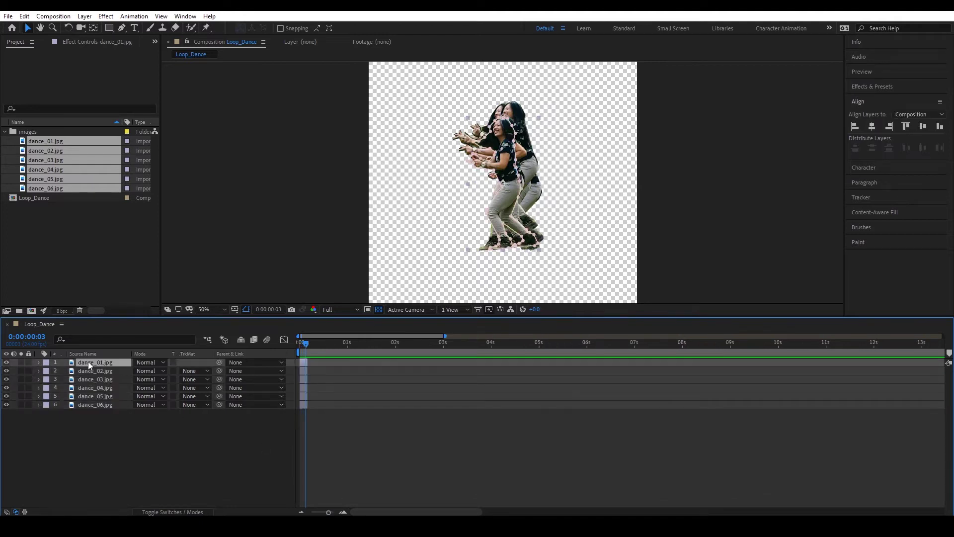
{"action": "left_click", "coordinate": [108, 404], "text": "shift"}
Apply Keyframe Assistant > Sequence Layers to the six dancer layers, preview, and deselect
{"action": "right_click", "coordinate": [304, 388]}
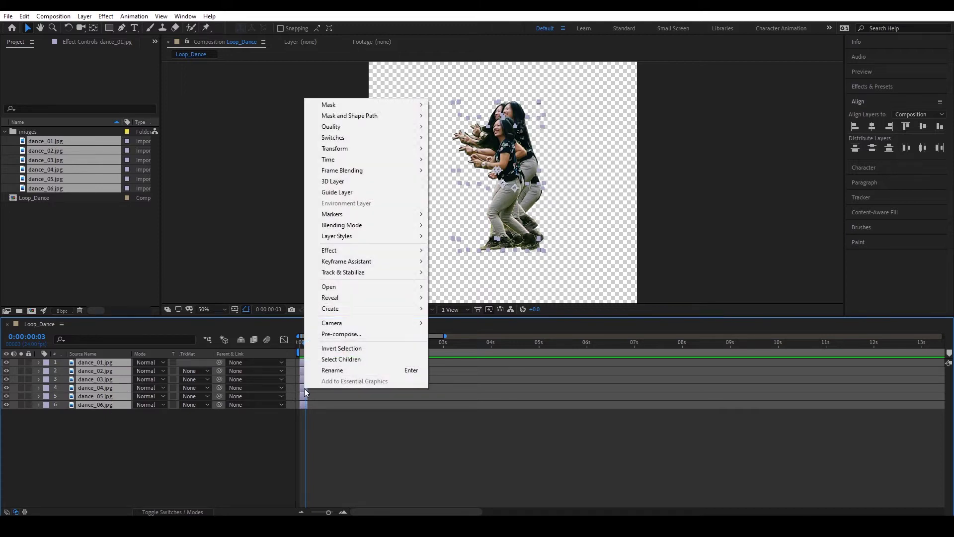
{"action": "mouse_move", "coordinate": [368, 262]}
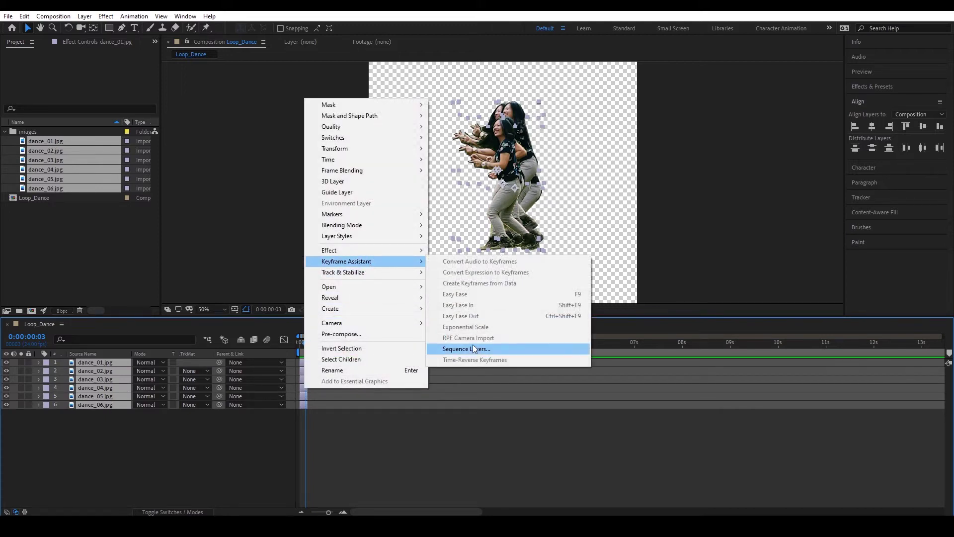
{"action": "left_click", "coordinate": [497, 290]}
{"action": "left_click", "coordinate": [492, 291]}
{"action": "key", "text": "space"}
{"action": "left_click", "coordinate": [489, 427]}
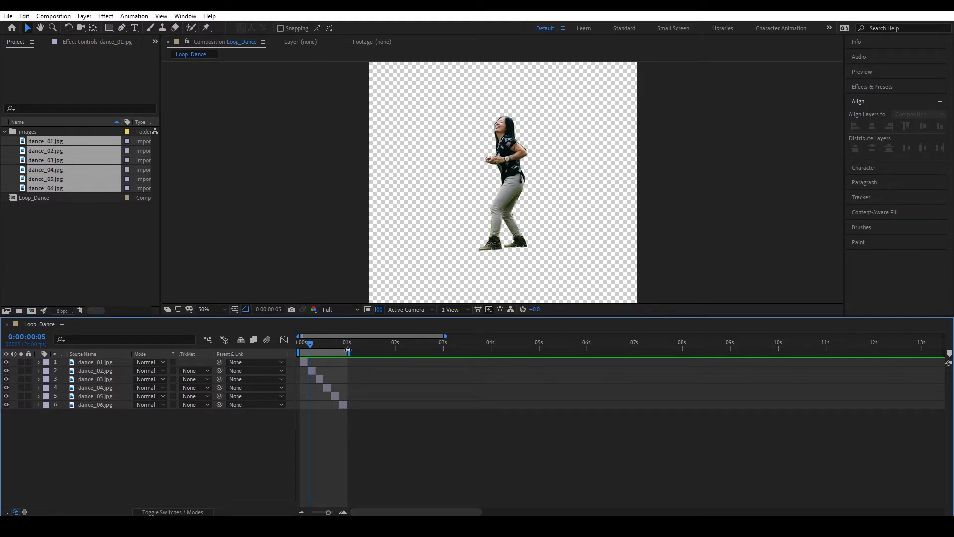
Keep the work area starting at zero, scrub through the poses, and select the second dance_02 layer
{"action": "left_click_drag", "start_coordinate": [348, 351], "coordinate": [427, 350]}
{"action": "key", "text": "ctrl+z"}
{"action": "mouse_move", "coordinate": [330, 344]}
{"action": "left_mouse_down"}
{"action": "mouse_move", "coordinate": [309, 347]}
{"action": "mouse_move", "coordinate": [337, 351]}
{"action": "mouse_move", "coordinate": [336, 359]}
{"action": "left_mouse_up"}
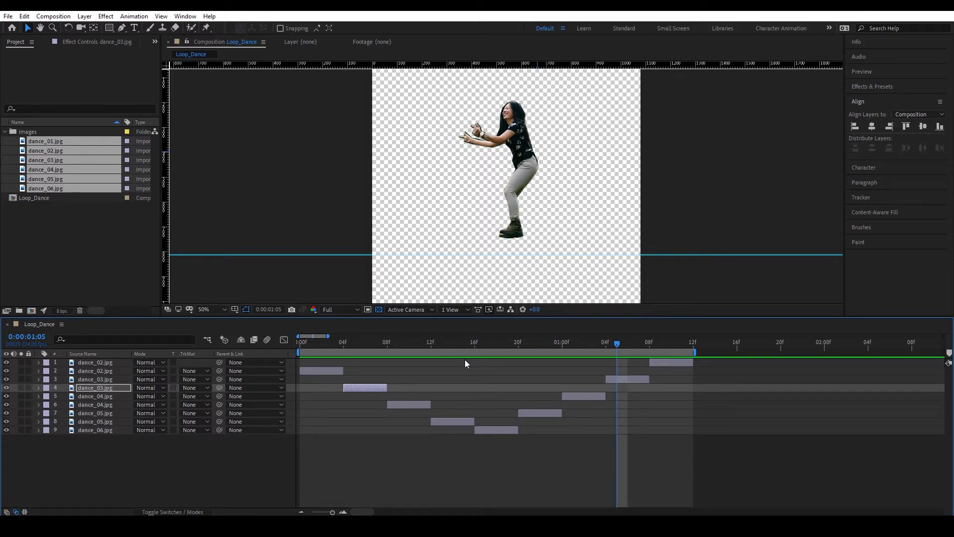
{"action": "left_click", "coordinate": [130, 369]}
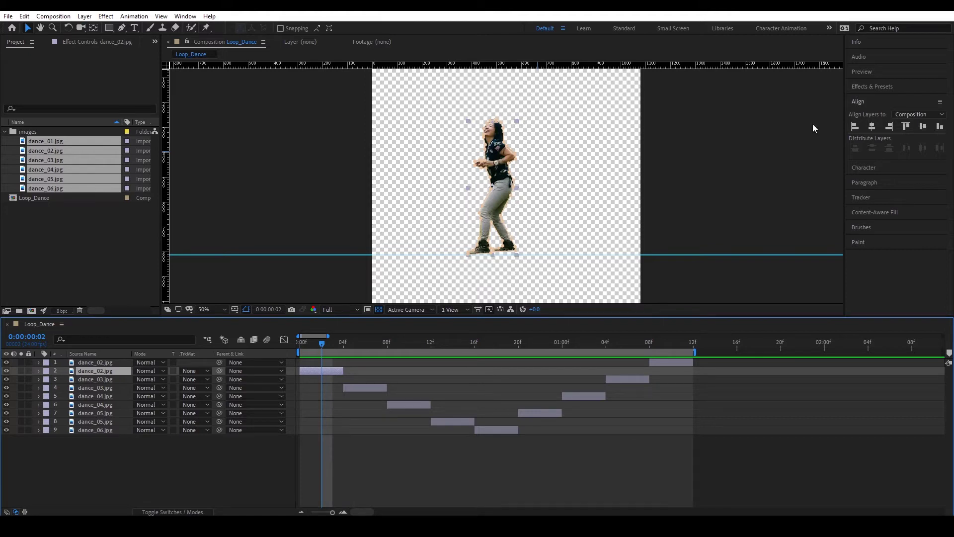
Apply Hue/Saturation to the dance_02 layer with Master Saturation at -100
{"action": "left_click", "coordinate": [879, 86]}
{"action": "left_click", "coordinate": [889, 99]}
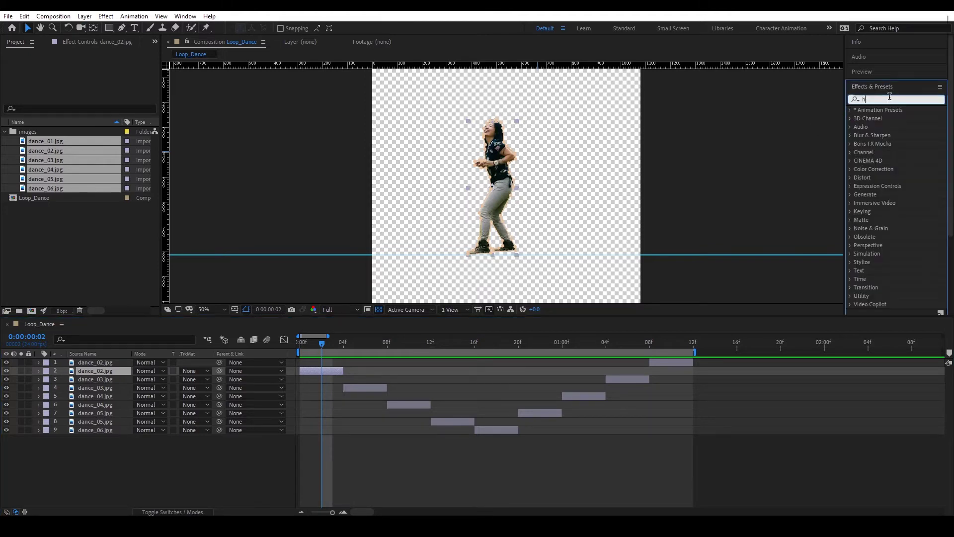
{"action": "type", "text": "hue"}
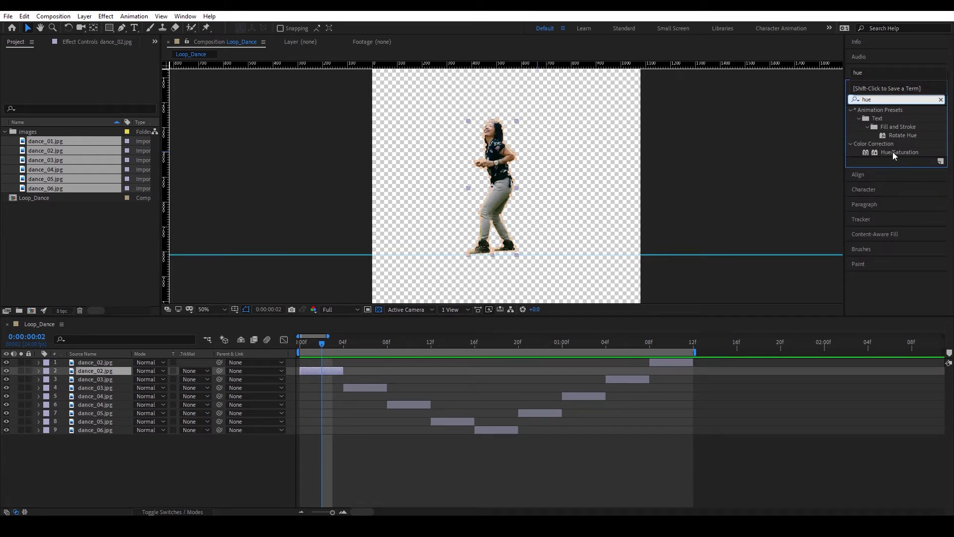
{"action": "left_click_drag", "start_coordinate": [894, 153], "coordinate": [313, 373]}
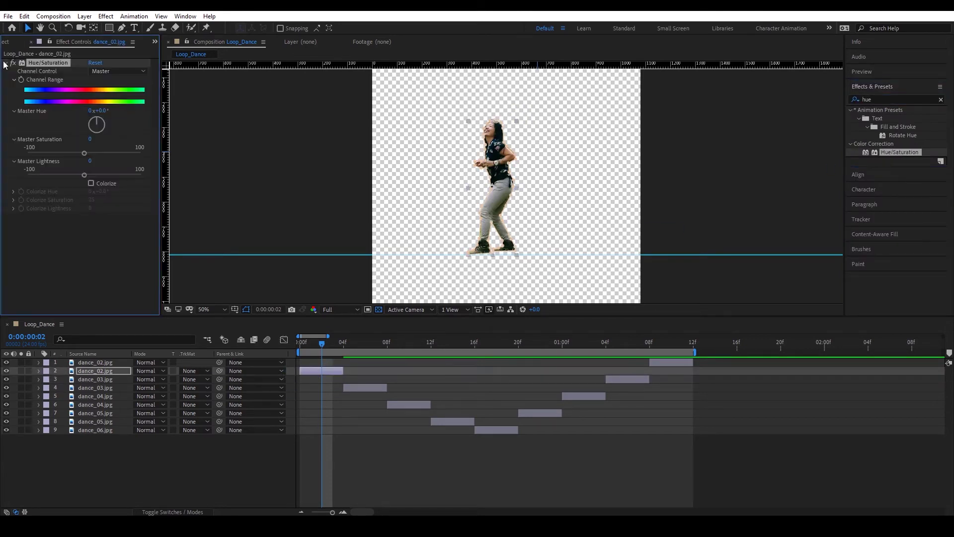
{"action": "left_click_drag", "start_coordinate": [82, 153], "coordinate": [28, 154]}
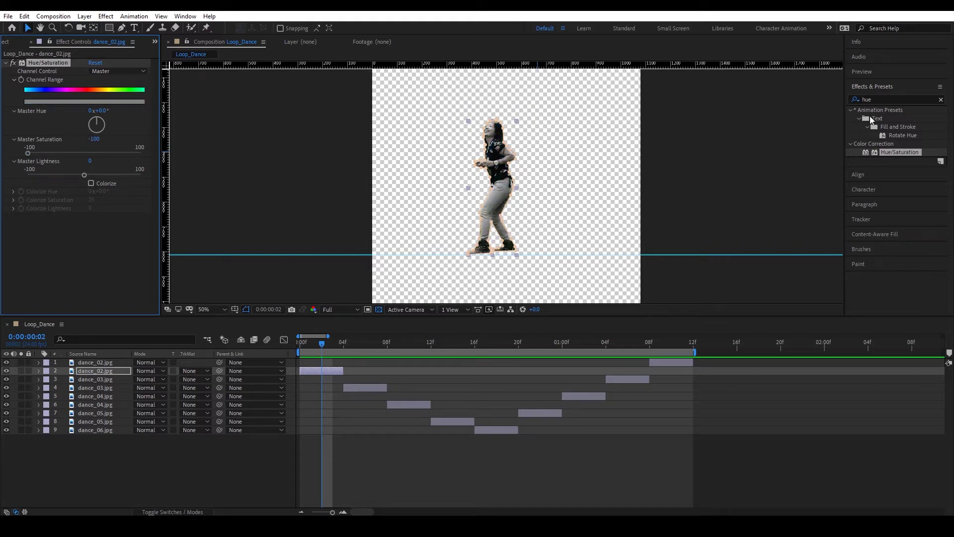
Add a Levels effect to the dance_02 dancer
{"action": "left_click", "coordinate": [887, 99]}
{"action": "type", "text": "level"}
{"action": "left_click_drag", "start_coordinate": [888, 160], "coordinate": [35, 238]}
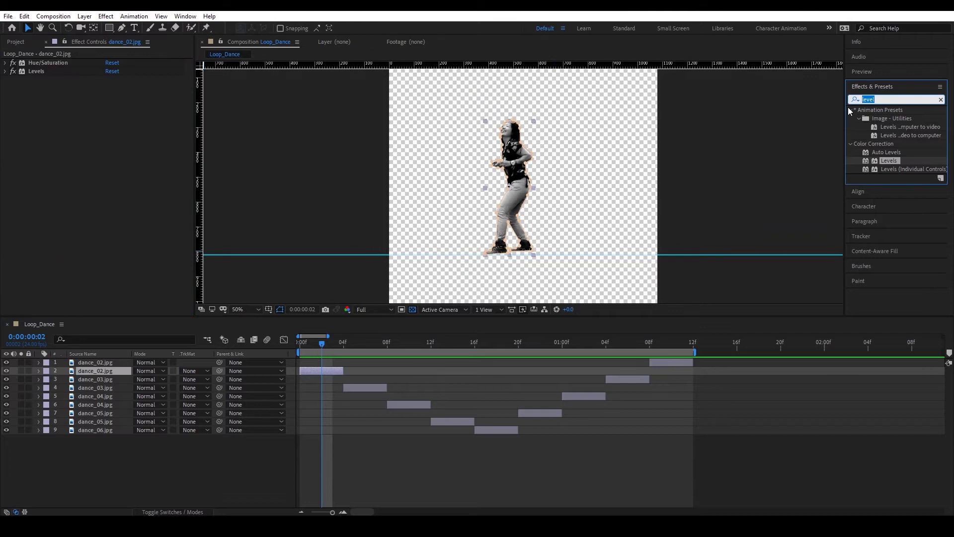
Add a Drop Shadow to the dancer, adjust its direction, and colour it bright yellow
{"action": "type", "text": "drop"}
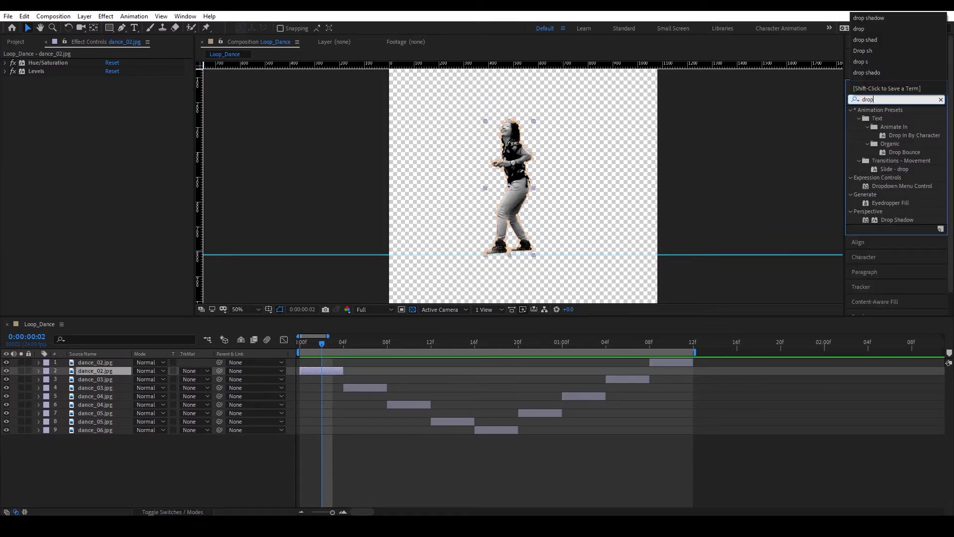
{"action": "left_click_drag", "start_coordinate": [897, 219], "coordinate": [114, 191]}
{"action": "mouse_move", "coordinate": [117, 112]}
{"action": "left_mouse_down"}
{"action": "mouse_move", "coordinate": [113, 130]}
{"action": "mouse_move", "coordinate": [110, 97]}
{"action": "left_mouse_up"}
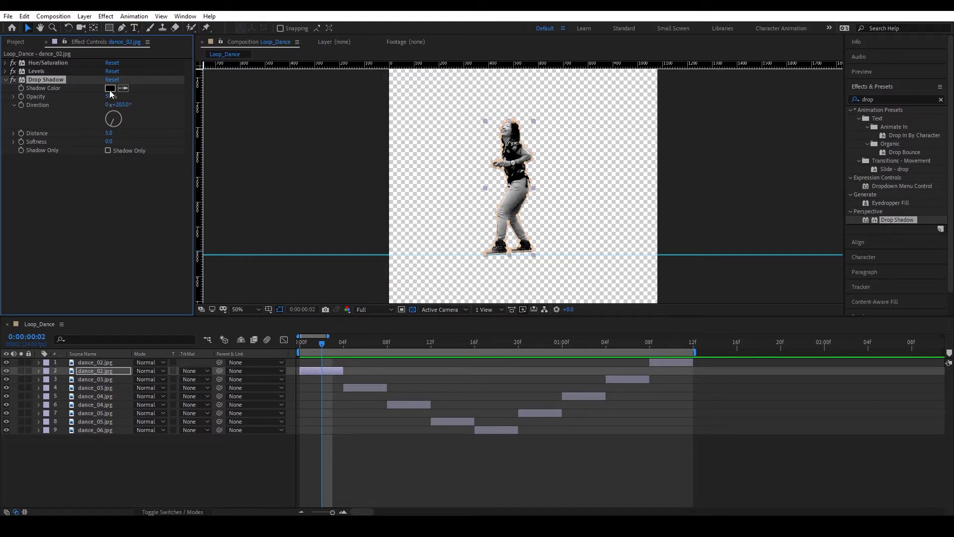
{"action": "left_click", "coordinate": [110, 88]}
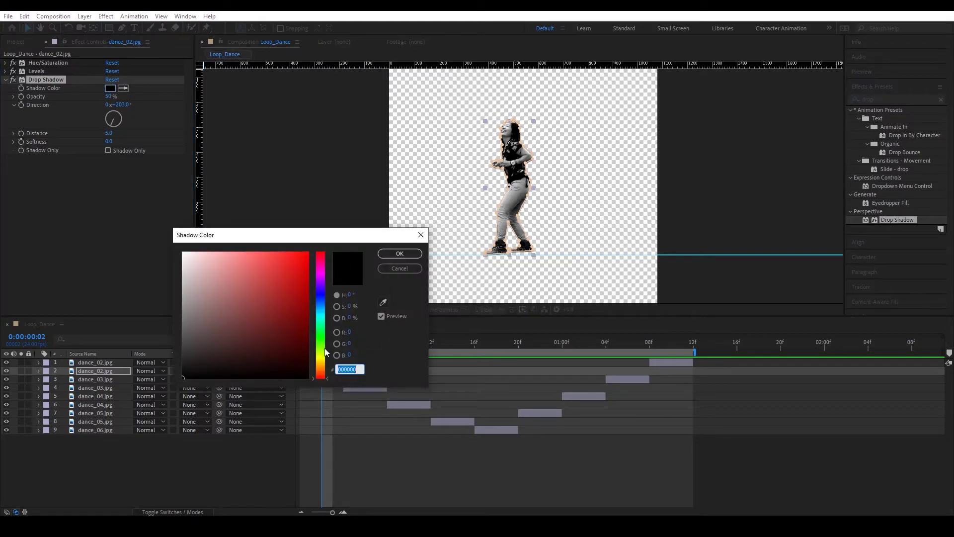
{"action": "left_click", "coordinate": [321, 360]}
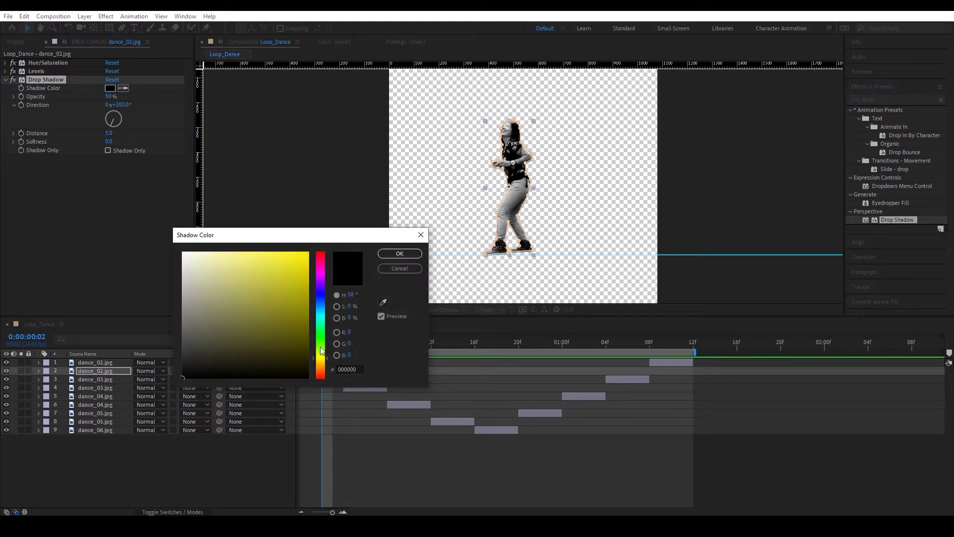
{"action": "left_click", "coordinate": [304, 256]}
{"action": "left_click", "coordinate": [399, 254]}
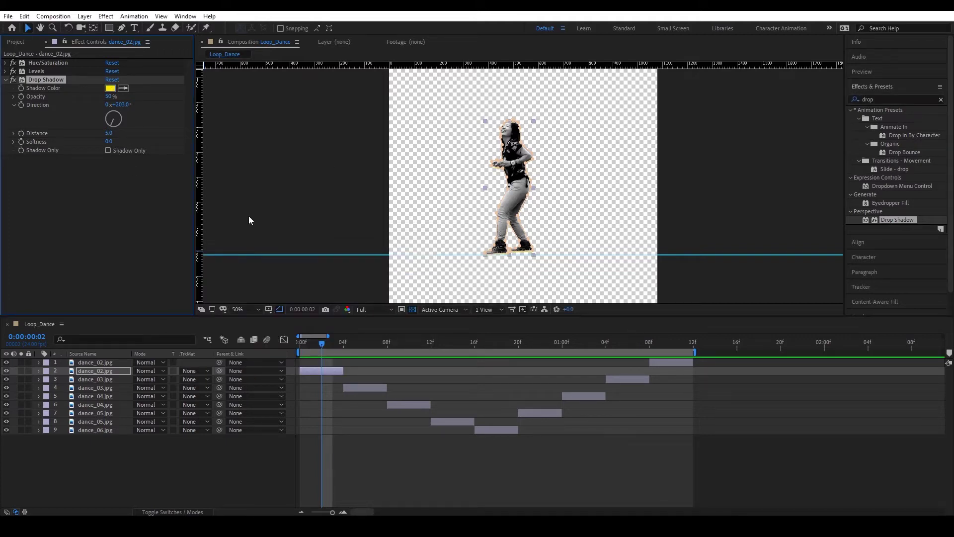
Set the drop shadow distance to 15 and opacity to 100%
{"action": "left_click", "coordinate": [109, 132]}
{"action": "type", "text": "15"}
{"action": "key", "text": "Return"}
{"action": "left_click", "coordinate": [110, 97]}
{"action": "type", "text": "100"}
{"action": "key", "text": "Return"}
Show the comp against black and set the shadow direction to 122°
{"action": "left_click", "coordinate": [309, 188]}
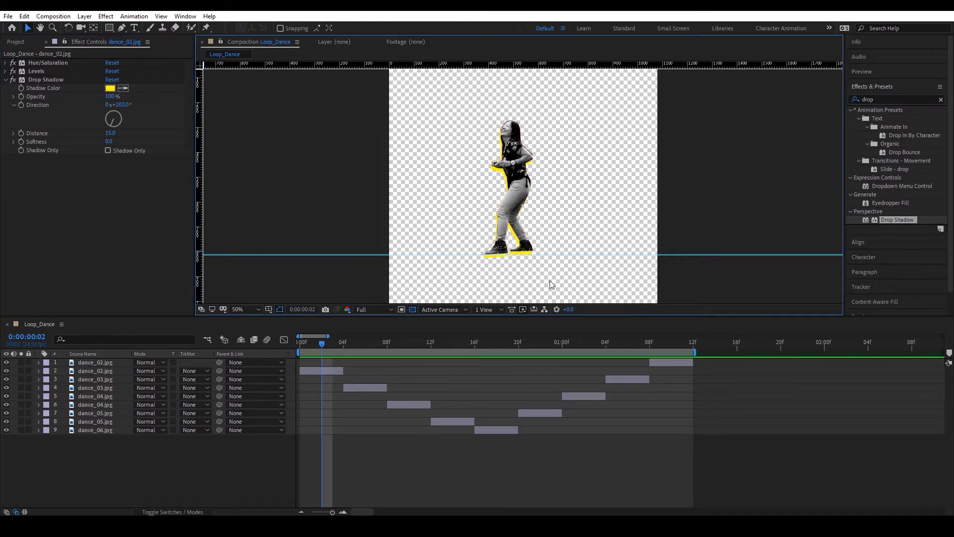
{"action": "left_click", "coordinate": [412, 309]}
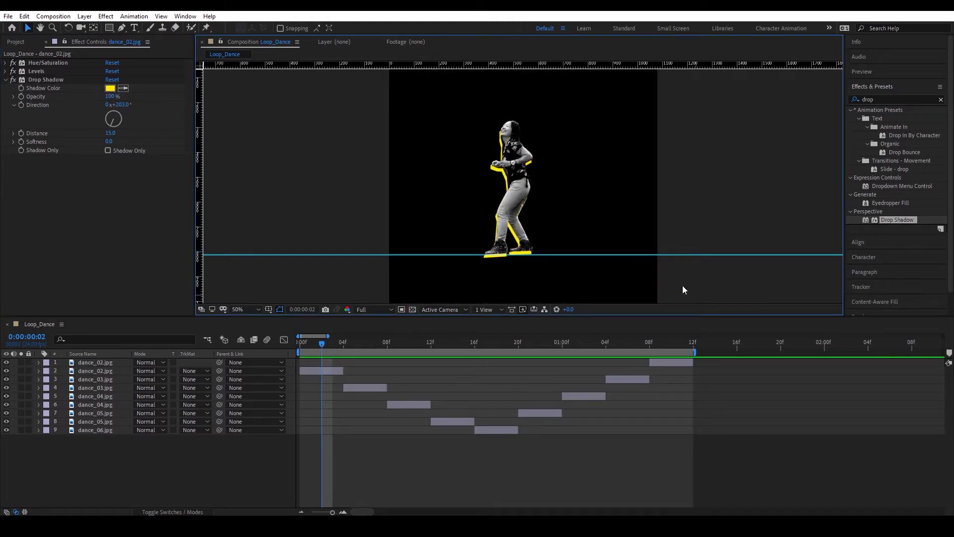
{"action": "left_click", "coordinate": [108, 127]}
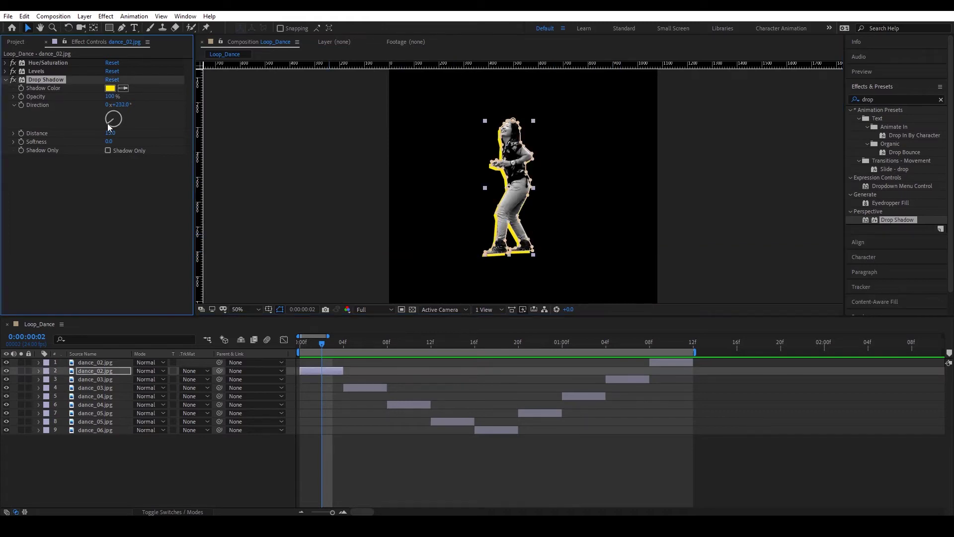
{"action": "left_click", "coordinate": [121, 123]}
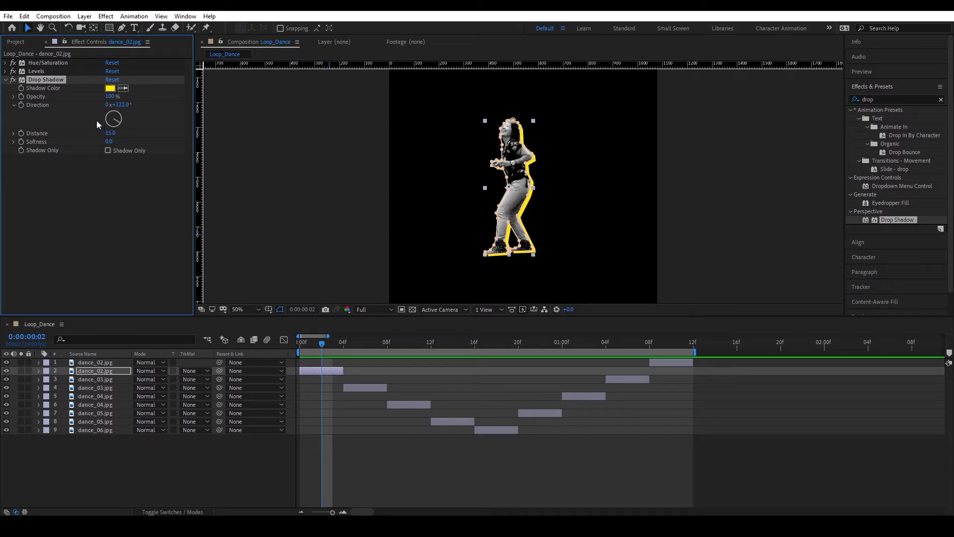
Copy the dancer's three effects onto the dance_03.jpg through dance_06.jpg layers
{"action": "key", "text": "ctrl+a"}
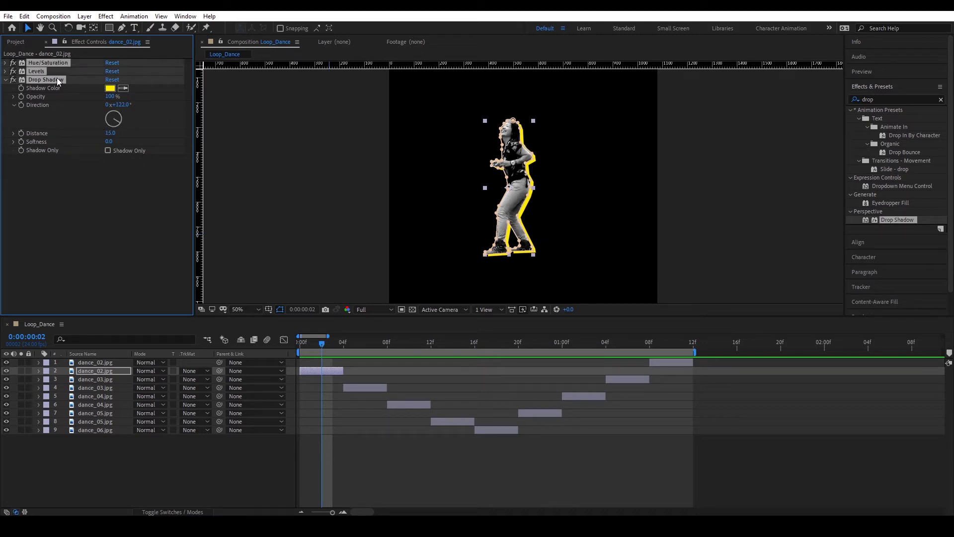
{"action": "left_click", "coordinate": [356, 388]}
{"action": "left_click", "coordinate": [97, 429], "text": "shift"}
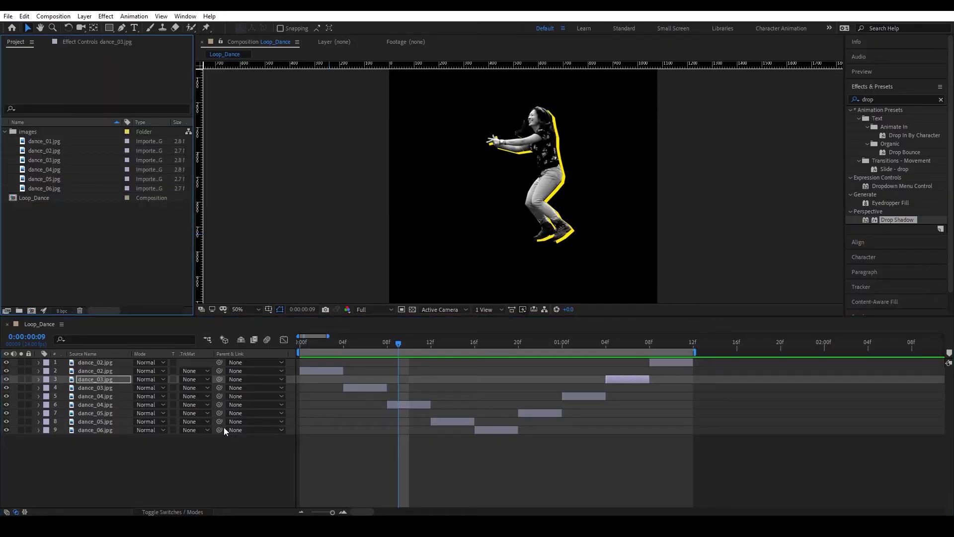
Import 02 umbrella.m4v into the project and duplicate the Loop_Dance composition
{"action": "key", "text": "alt+Tab"}
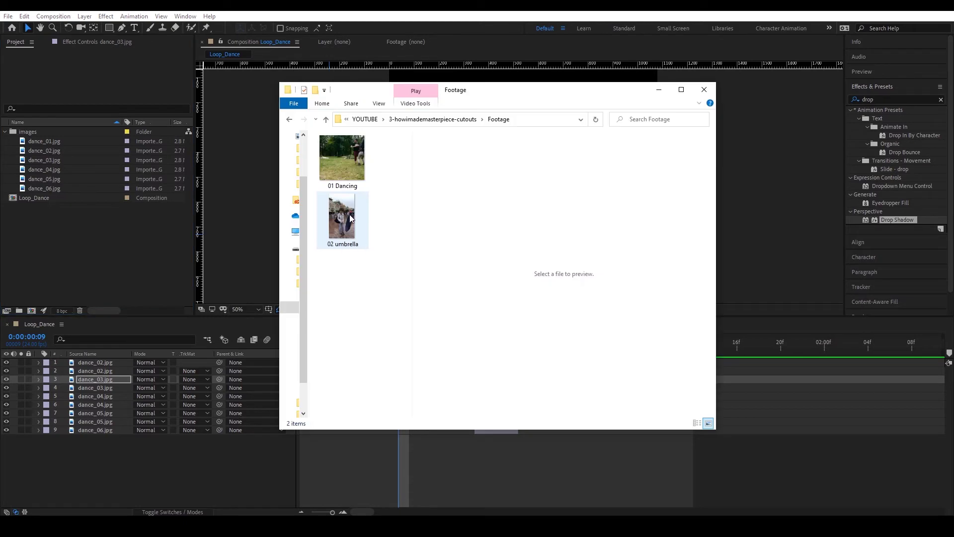
{"action": "left_click_drag", "start_coordinate": [349, 214], "coordinate": [49, 213]}
{"action": "left_click", "coordinate": [48, 213]}
{"action": "key", "text": "ctrl+d"}
Rename the duplicated composition to Loop_Umbrella
{"action": "key", "text": "Return"}
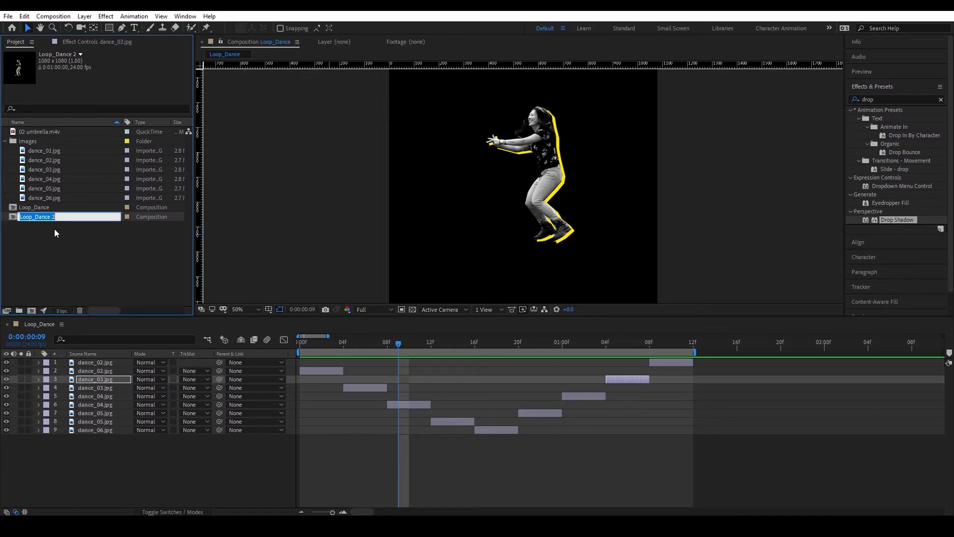
{"action": "left_click_drag", "start_coordinate": [35, 217], "coordinate": [143, 232]}
{"action": "type", "text": "Umbrella"}
{"action": "key", "text": "Return"}
Replace Loop_Umbrella's dancer layers with the 02 umbrella.m4v clip at 47% scale
{"action": "double_click", "coordinate": [99, 217]}
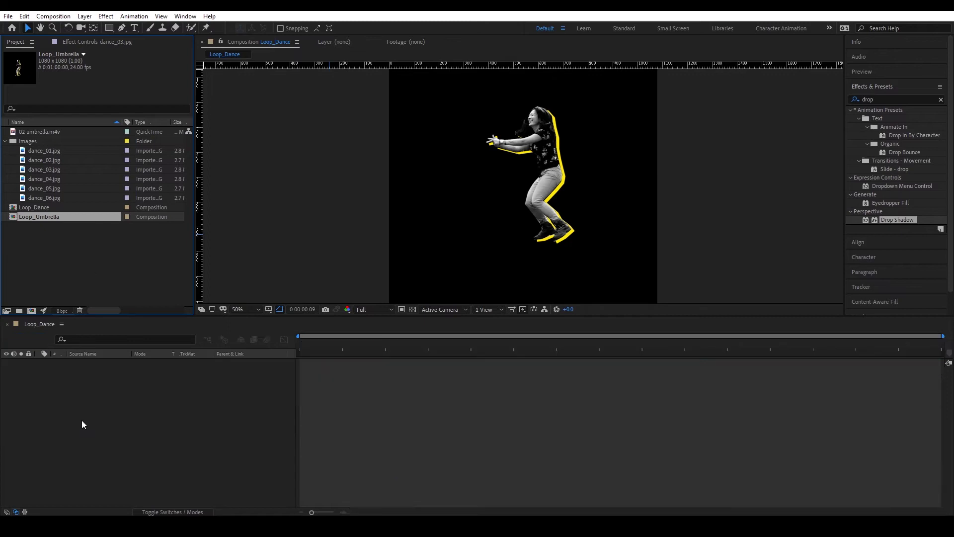
{"action": "left_click", "coordinate": [100, 429], "text": "shift"}
{"action": "key", "text": "Delete"}
{"action": "left_click_drag", "start_coordinate": [47, 130], "coordinate": [137, 458]}
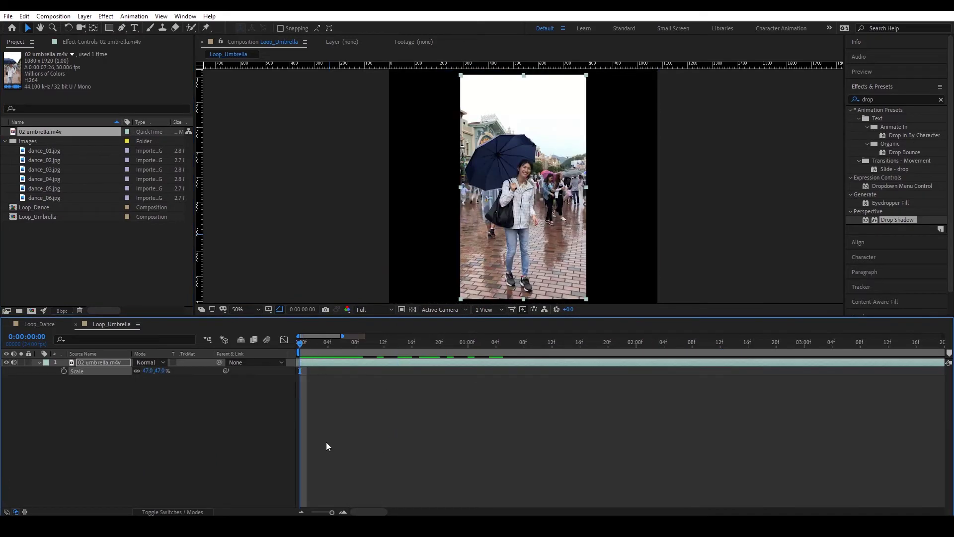
Cut the umbrella clip into four short layers around frames 5 and 11
{"action": "left_click_drag", "start_coordinate": [332, 512], "coordinate": [326, 513]}
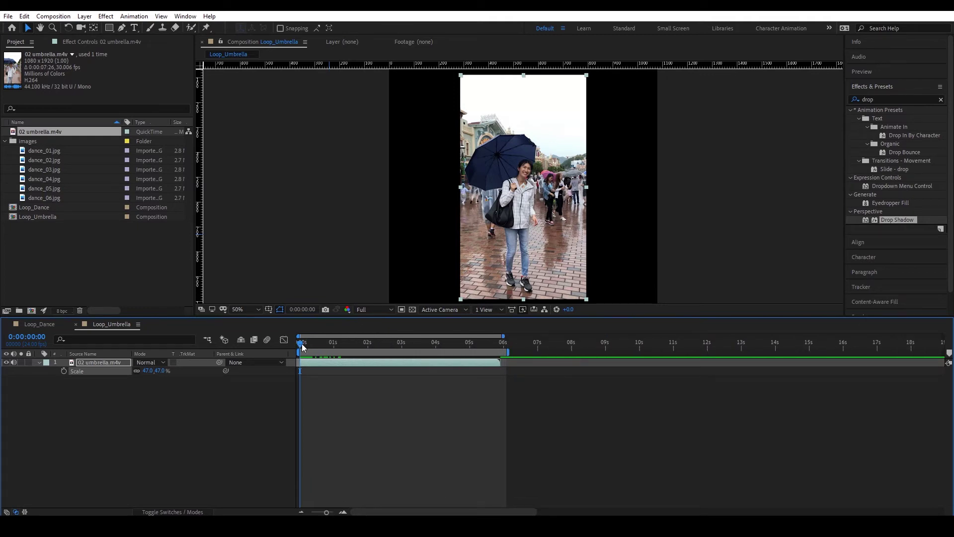
{"action": "left_click_drag", "start_coordinate": [302, 346], "coordinate": [307, 347]}
{"action": "key", "text": "ctrl+d"}
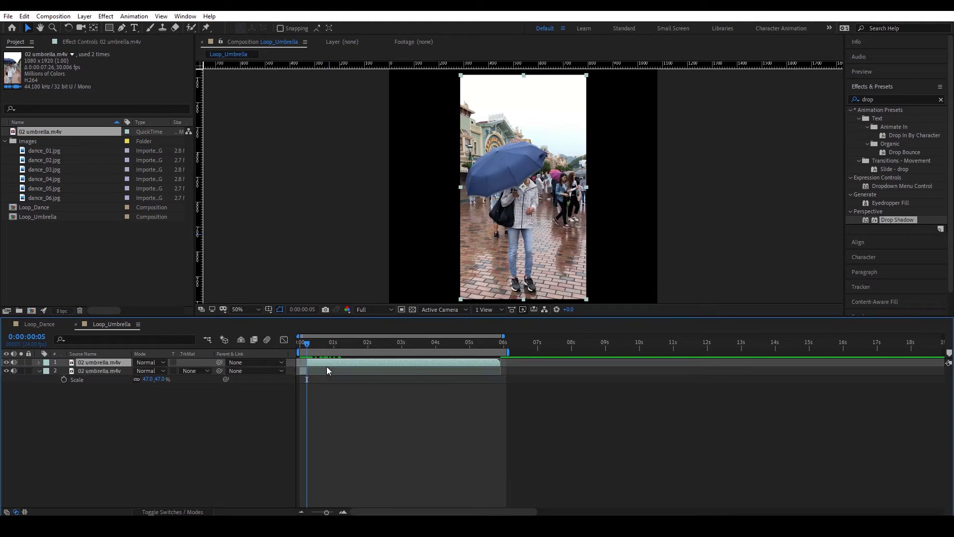
{"action": "key", "text": "ctrl+shift+d"}
{"action": "left_click_drag", "start_coordinate": [307, 346], "coordinate": [323, 343]}
{"action": "key", "text": "ctrl+shift+d"}
Move all four umbrella pieces to start at frame 0 and preview them
{"action": "key", "text": "Home"}
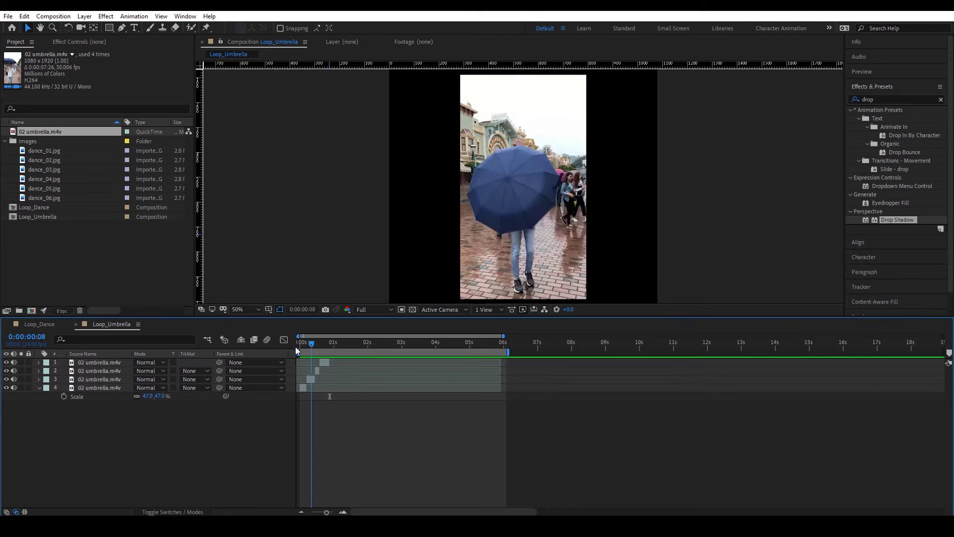
{"action": "left_click", "coordinate": [97, 388]}
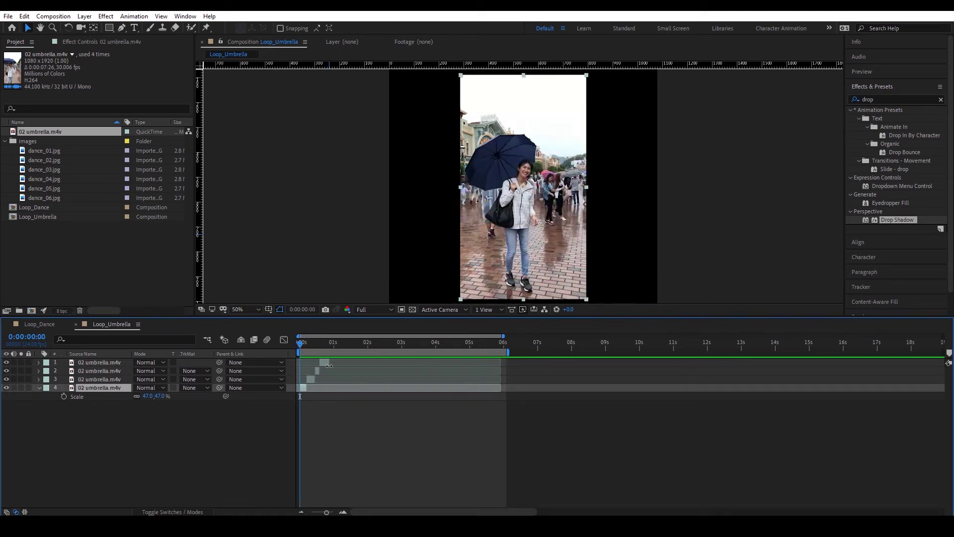
{"action": "left_click", "coordinate": [343, 512]}
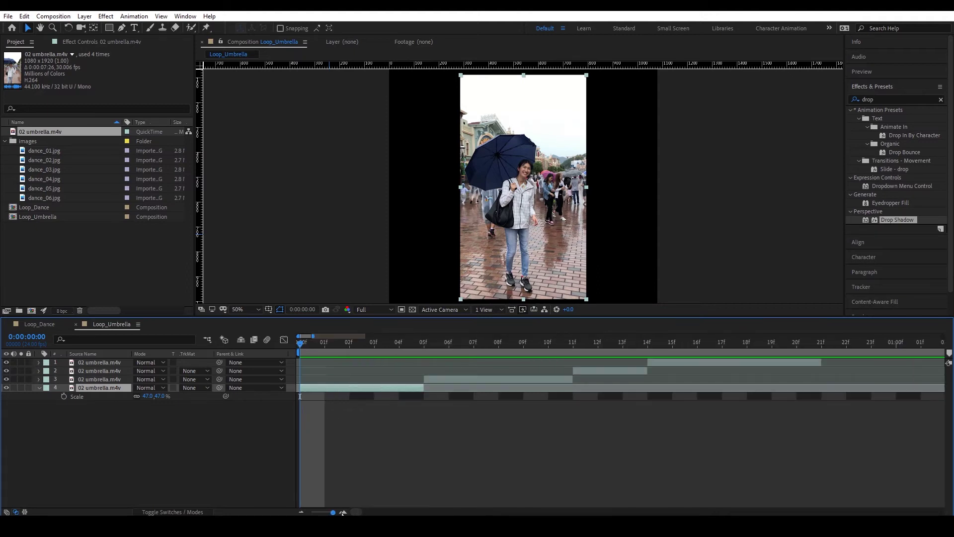
{"action": "left_click", "coordinate": [94, 365], "text": "shift"}
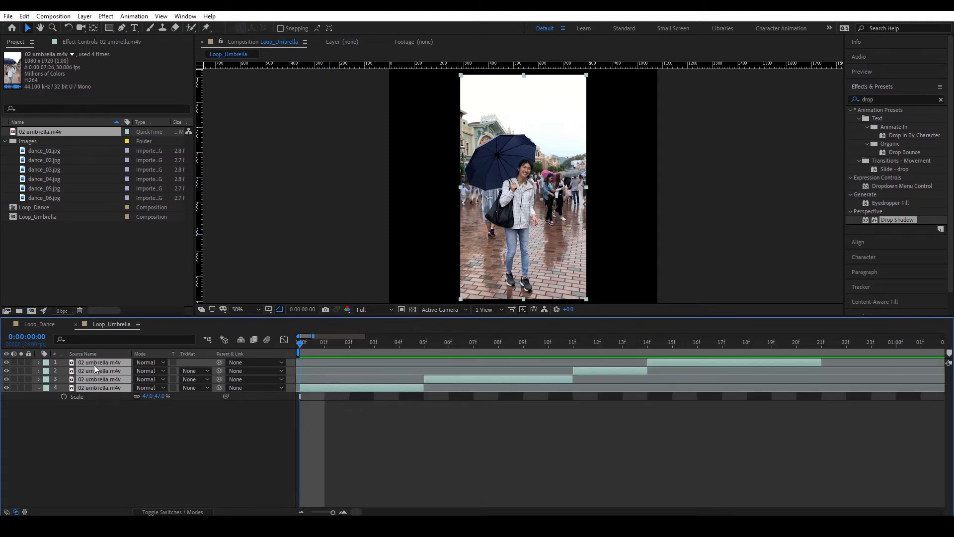
{"action": "key", "text": "bracketleft"}
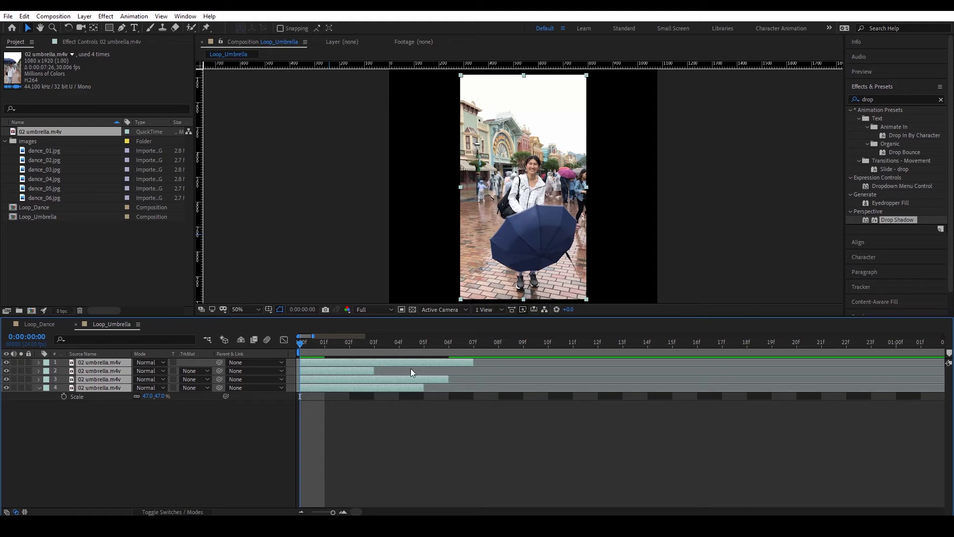
{"action": "key", "text": "space"}
Apply Freeze Frame to the four umbrella layers and preview the frozen frames
{"action": "right_click", "coordinate": [332, 360]}
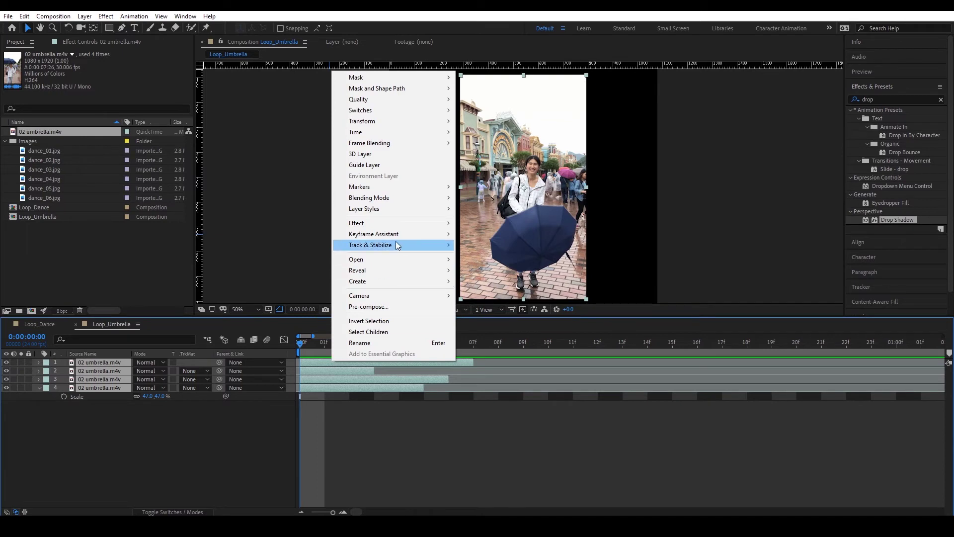
{"action": "mouse_move", "coordinate": [396, 132]}
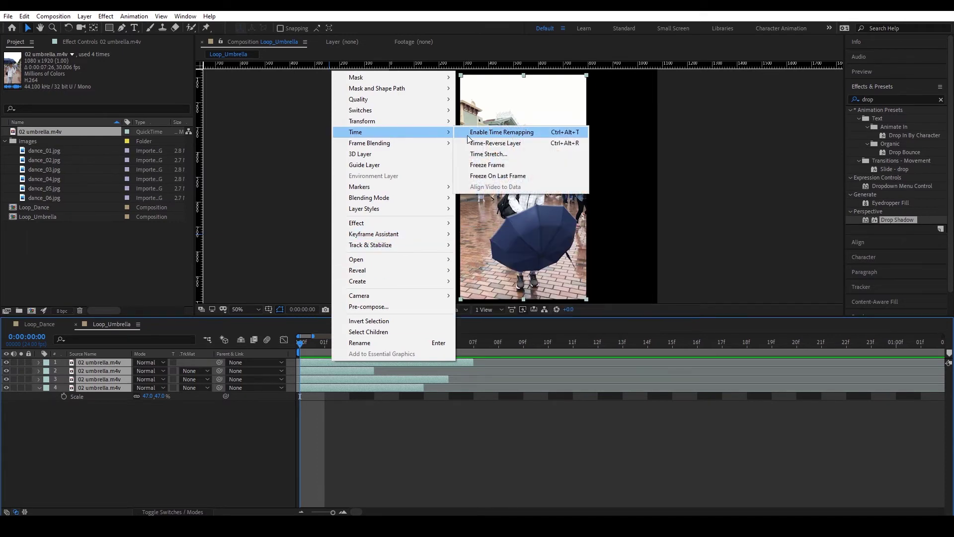
{"action": "left_click", "coordinate": [512, 165]}
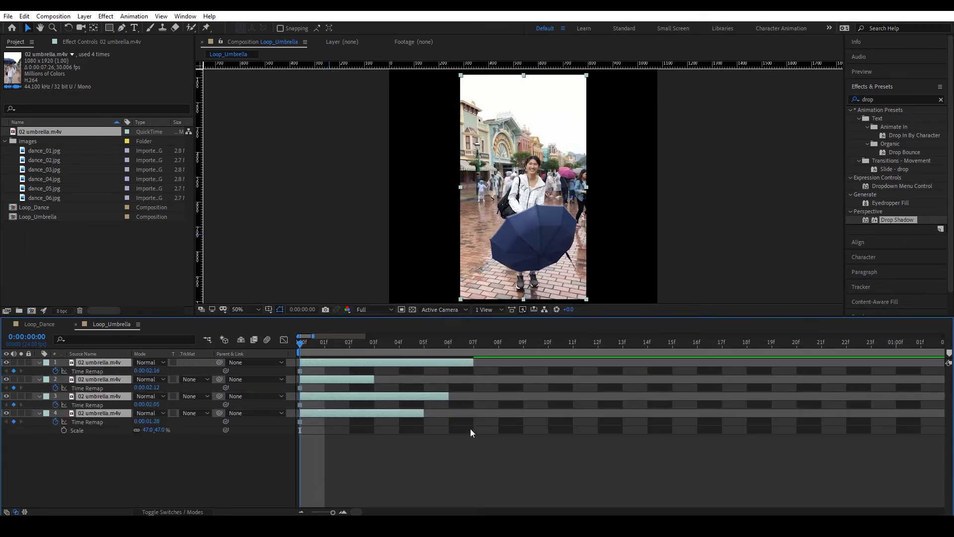
{"action": "left_click", "coordinate": [359, 462]}
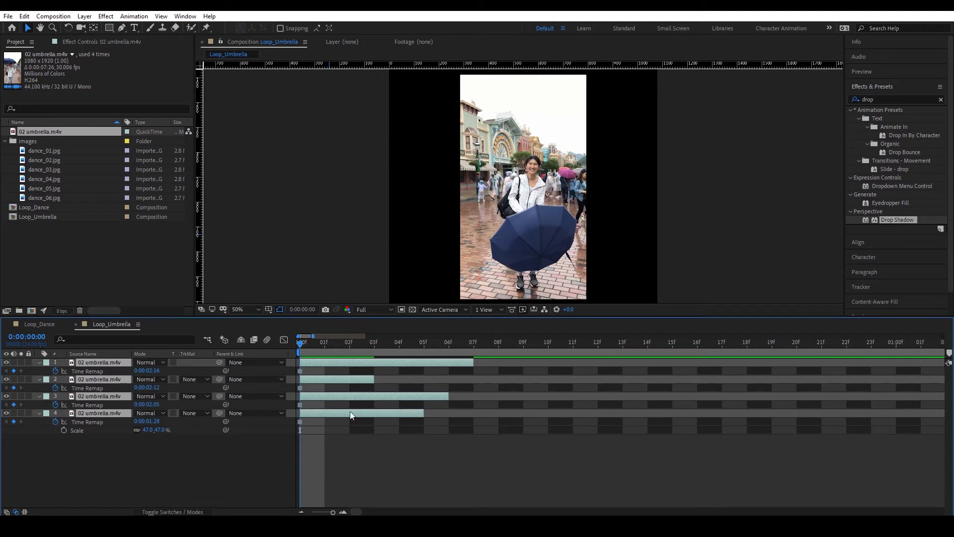
{"action": "left_click", "coordinate": [349, 346]}
{"action": "key", "text": "space"}
{"action": "left_click", "coordinate": [320, 357]}
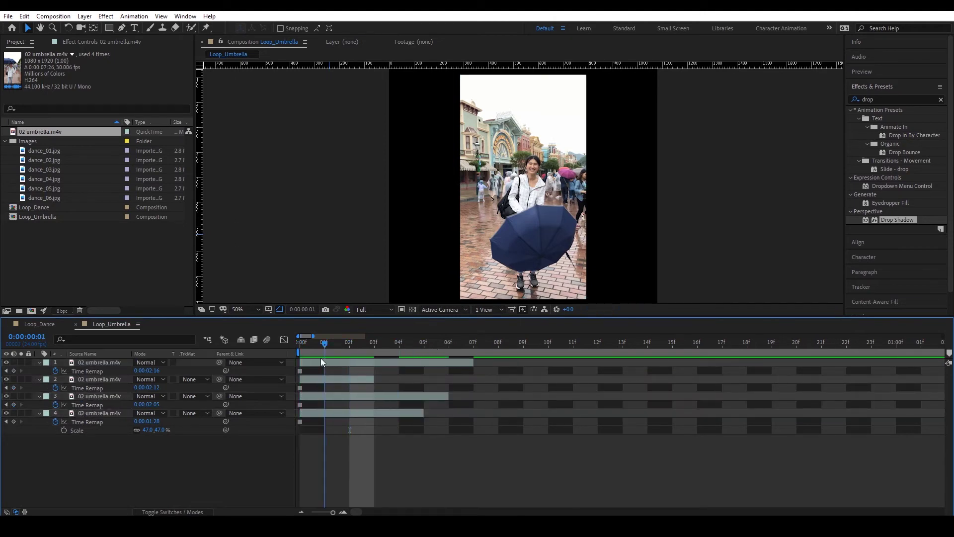
Trim all four umbrella layers to end after frame 03
{"action": "left_click", "coordinate": [377, 346]}
{"action": "left_click", "coordinate": [384, 359]}
{"action": "left_click", "coordinate": [390, 416], "text": "shift"}
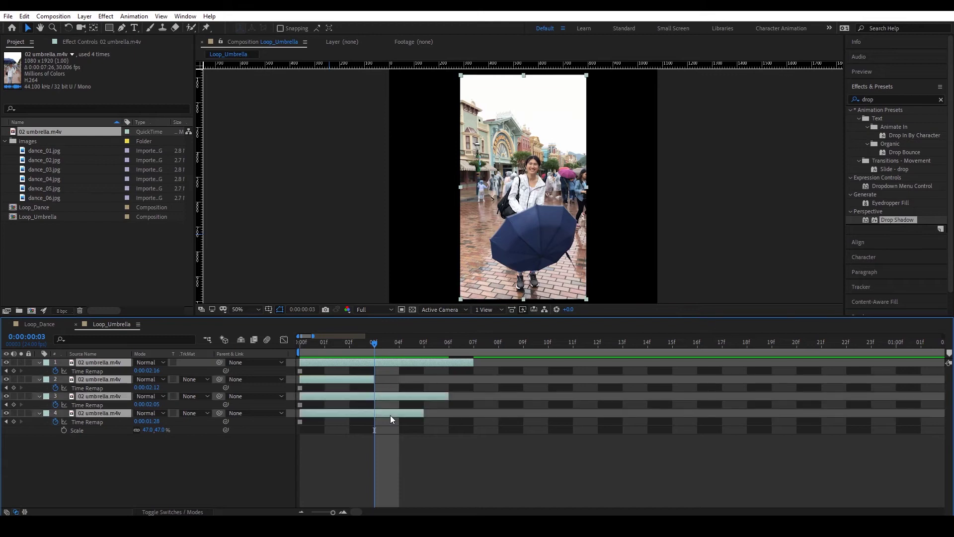
{"action": "key", "text": "alt+bracketright"}
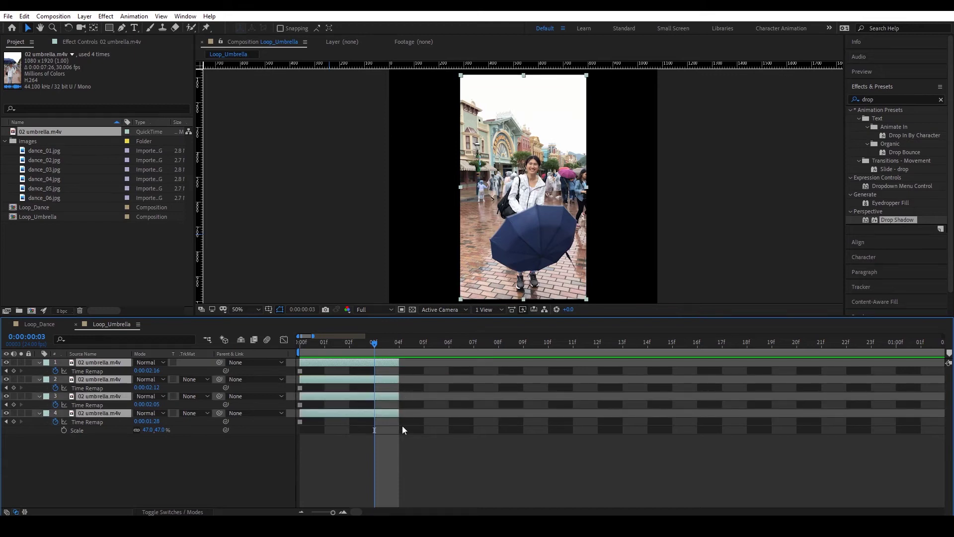
{"action": "left_click", "coordinate": [338, 449]}
{"action": "left_click", "coordinate": [99, 362]}
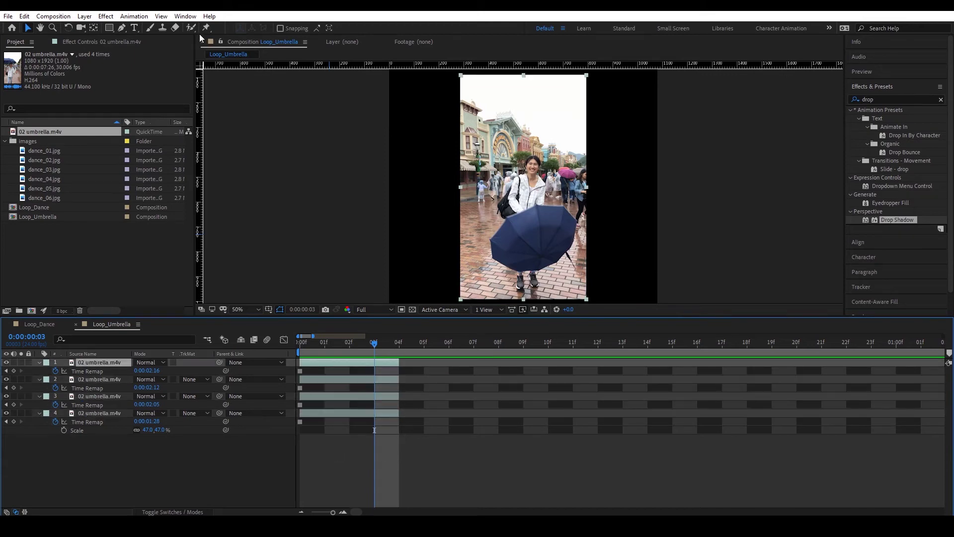
{"action": "left_click", "coordinate": [122, 29]}
Magnify the viewer and trace a pen mask around the woman and her umbrella
{"action": "key", "text": "period"}
{"action": "key", "text": "period"}
{"action": "key", "text": "period"}
{"action": "left_click_drag", "start_coordinate": [598, 124], "coordinate": [529, 224]}
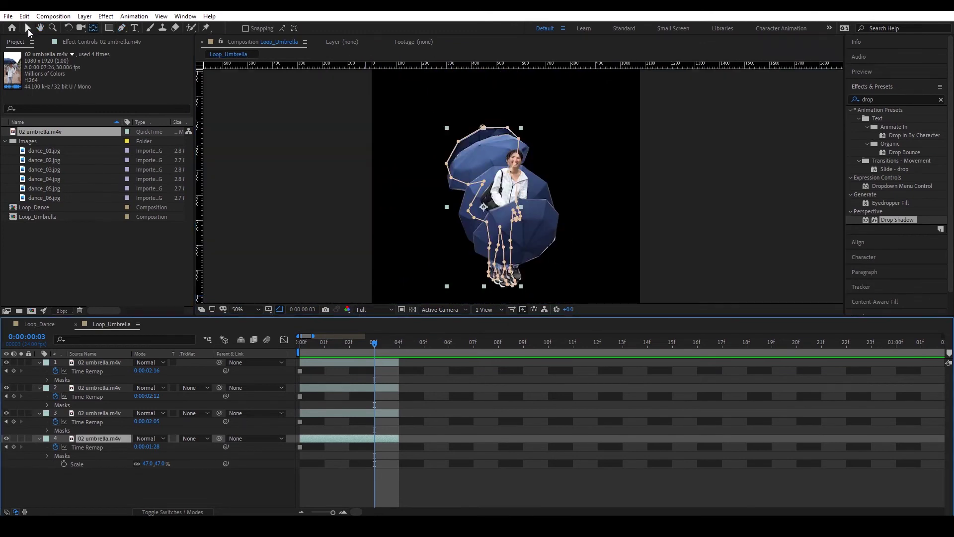
{"action": "left_click", "coordinate": [28, 28]}
{"action": "left_click", "coordinate": [340, 441]}
{"action": "left_click", "coordinate": [368, 364], "text": "shift"}
Sequence the four umbrella layers one after another with Sequence Layers
{"action": "right_click", "coordinate": [369, 361]}
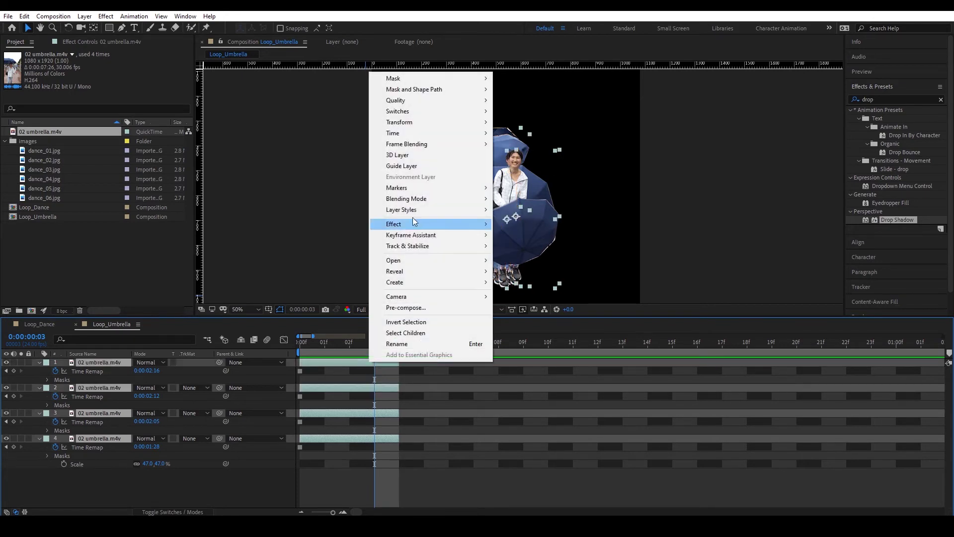
{"action": "mouse_move", "coordinate": [422, 235]}
{"action": "left_click", "coordinate": [529, 323]}
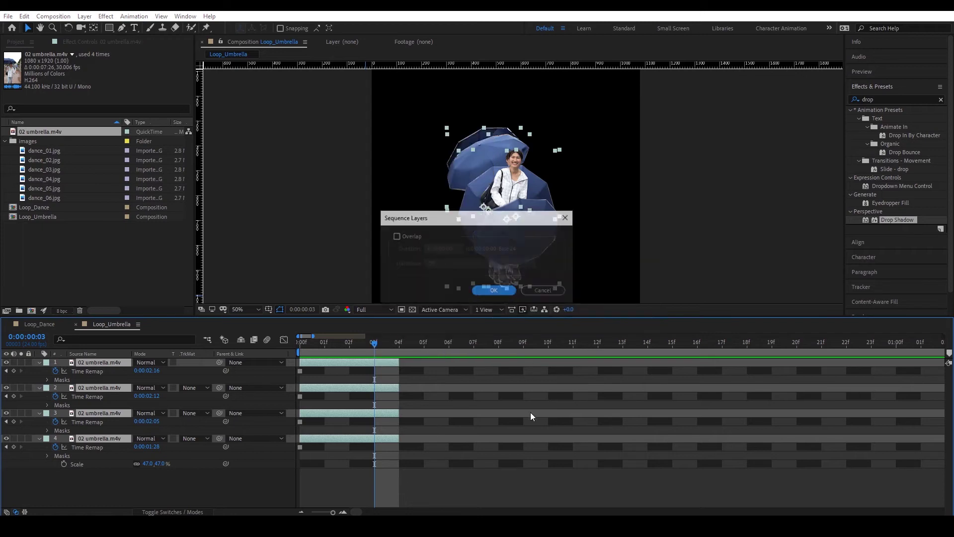
{"action": "left_click", "coordinate": [496, 293]}
{"action": "left_click_drag", "start_coordinate": [497, 348], "coordinate": [697, 360]}
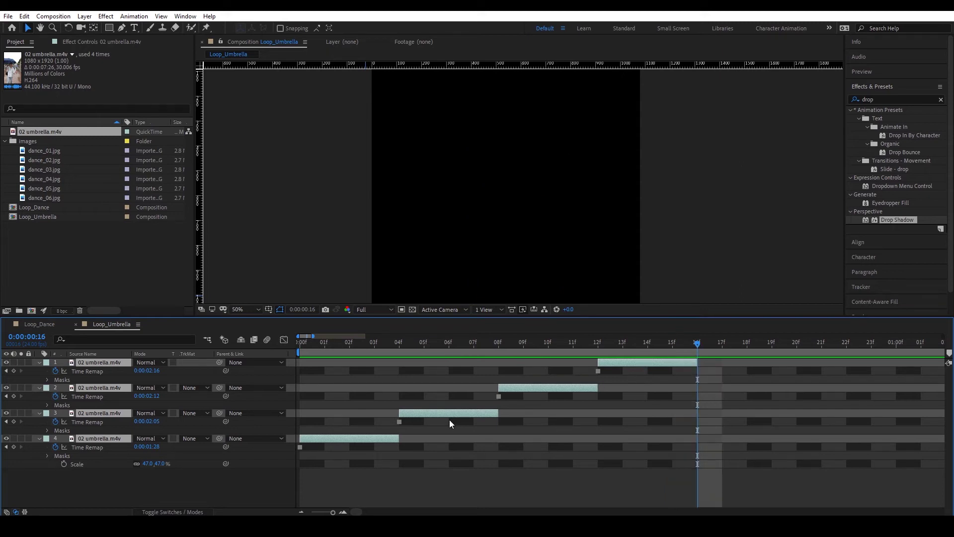
Duplicate umbrella layers 2–4 so the sequence plays back
{"action": "left_click", "coordinate": [557, 408]}
{"action": "key", "text": "KP_2"}
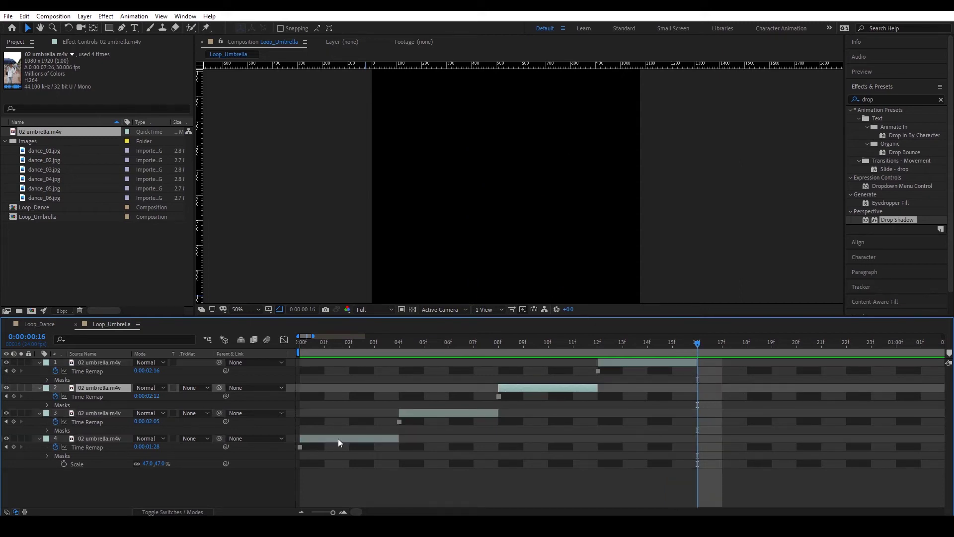
{"action": "left_click", "coordinate": [343, 435], "text": "shift"}
{"action": "key", "text": "ctrl+d"}
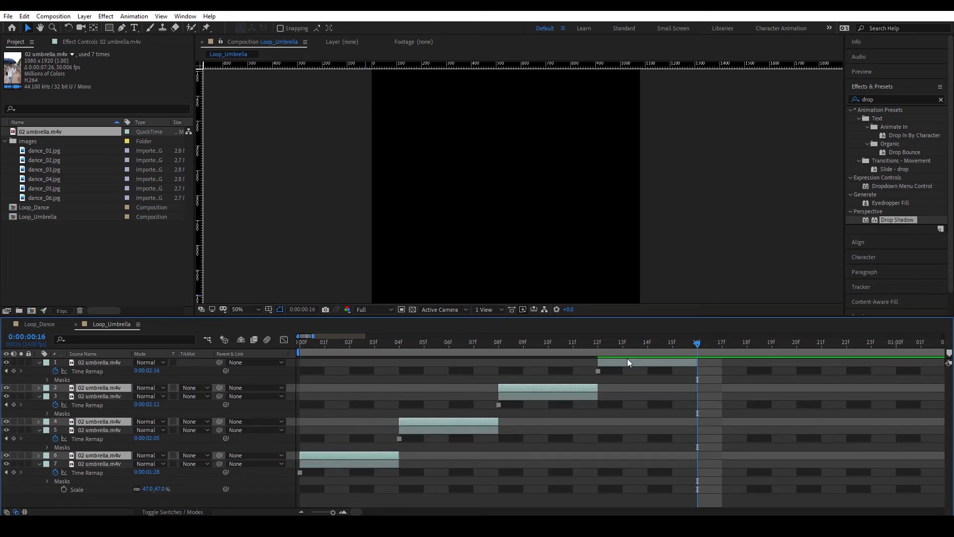
{"action": "key", "text": "minus"}
End the work area at 0:00:01:03 and preview the loop
{"action": "left_click", "coordinate": [490, 344]}
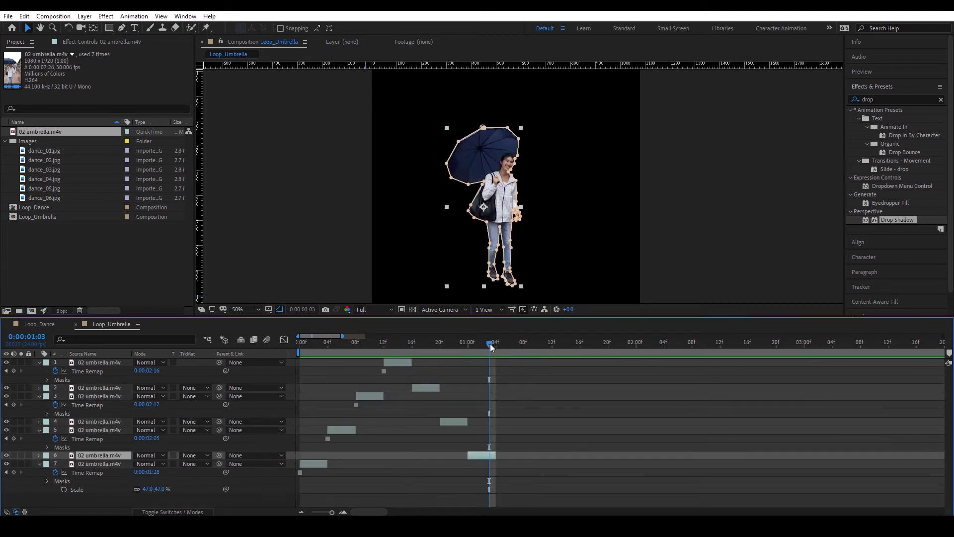
{"action": "key", "text": "n"}
{"action": "key", "text": "space"}
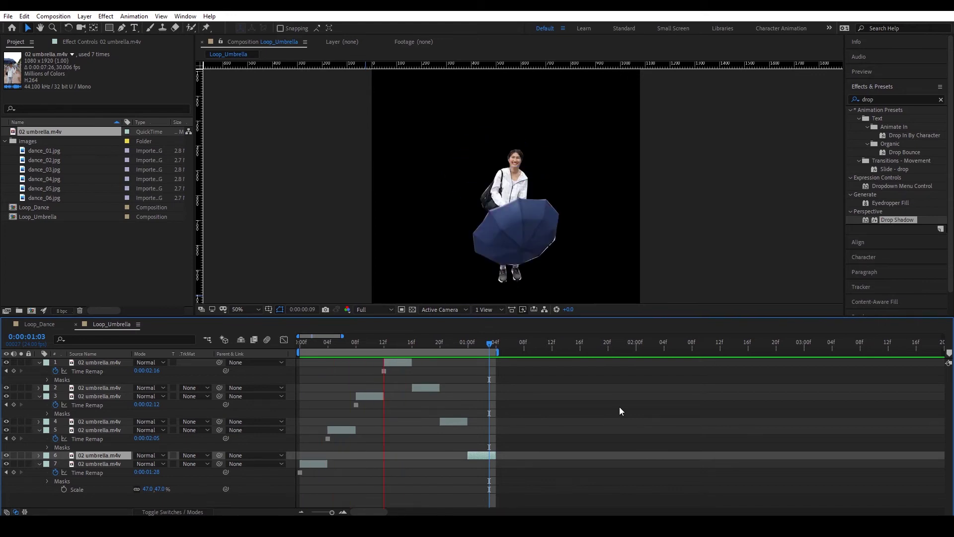
Select the bottom umbrella layer at frame 02 and search effects for Levels
{"action": "key", "text": "Home"}
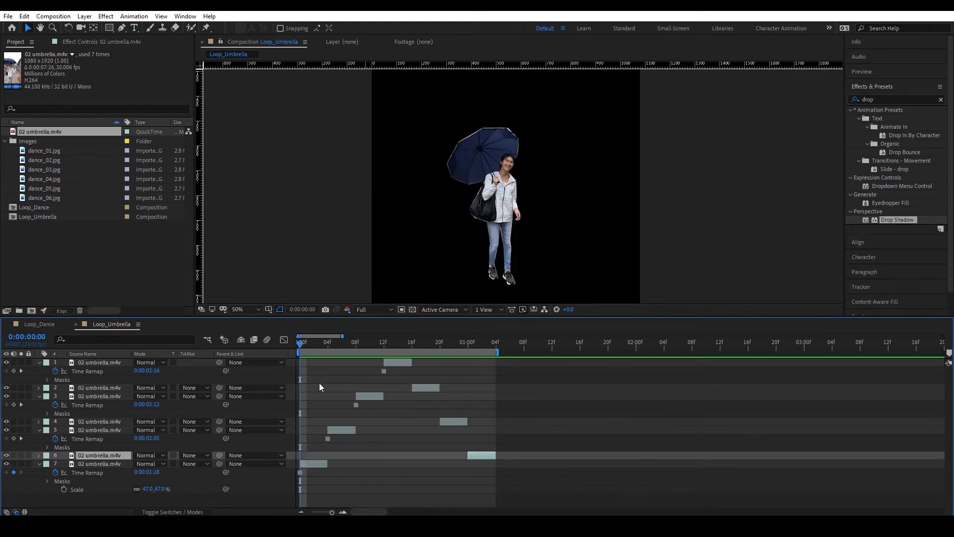
{"action": "left_click", "coordinate": [314, 342]}
{"action": "left_click", "coordinate": [317, 462]}
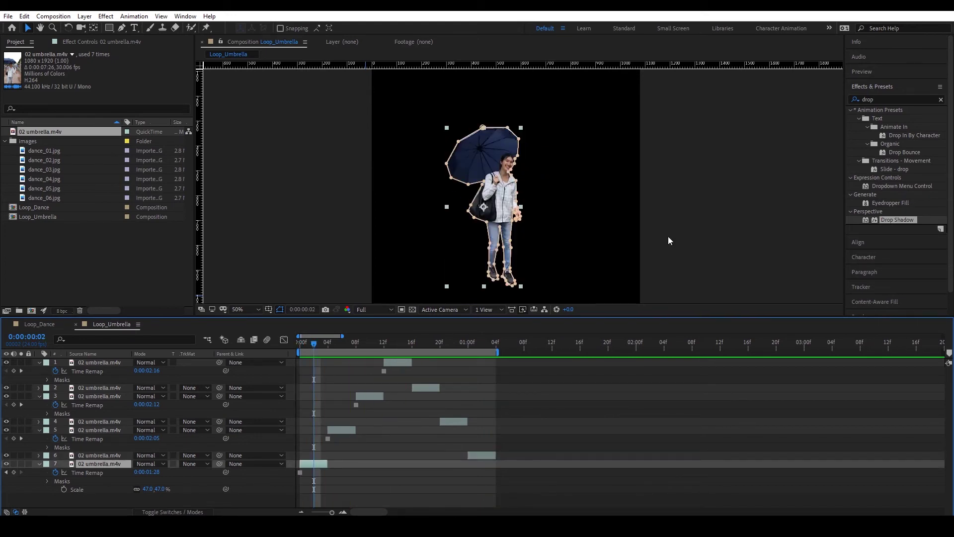
{"action": "key", "text": "ctrl+f"}
{"action": "type", "text": "level"}
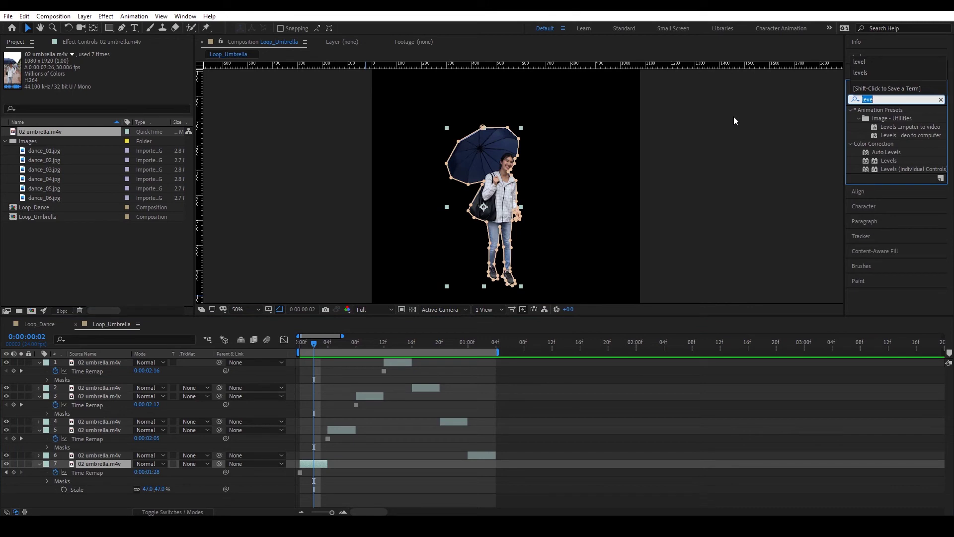
Apply Levels to the bottom umbrella layer with output black 19, then fit the viewer
{"action": "double_click", "coordinate": [888, 160]}
{"action": "left_click_drag", "start_coordinate": [29, 130], "coordinate": [40, 136]}
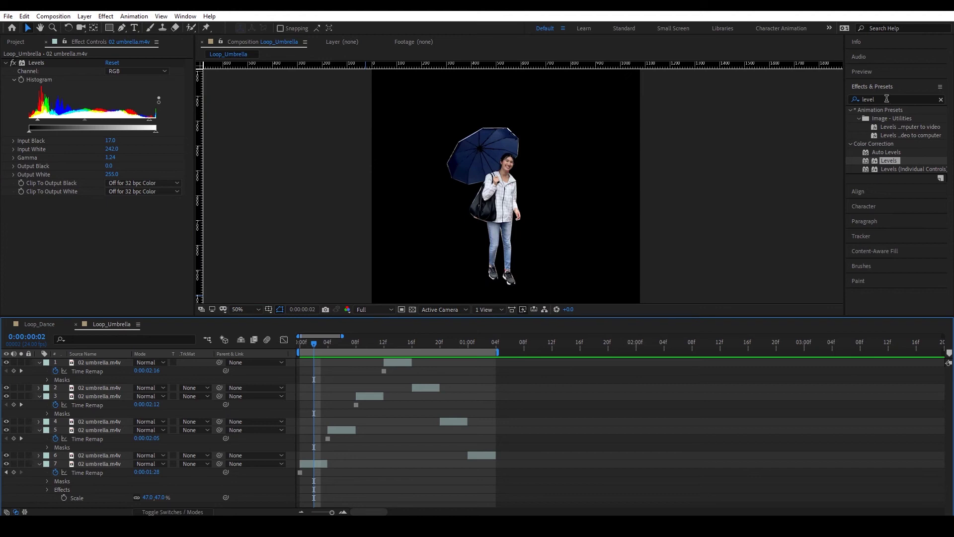
{"action": "key", "text": "ctrl+f"}
{"action": "type", "text": "drop shad"}
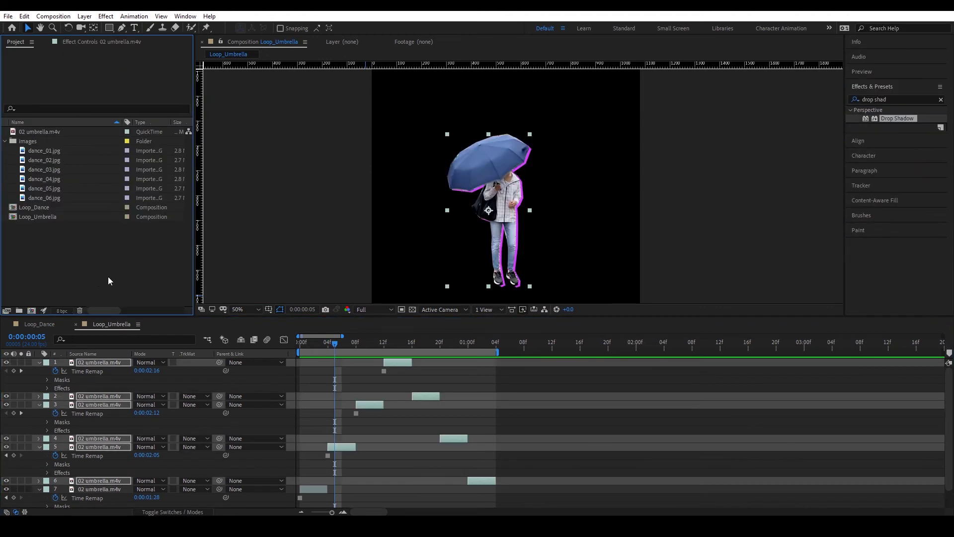
{"action": "key", "text": "comma"}
{"action": "key", "text": "comma"}
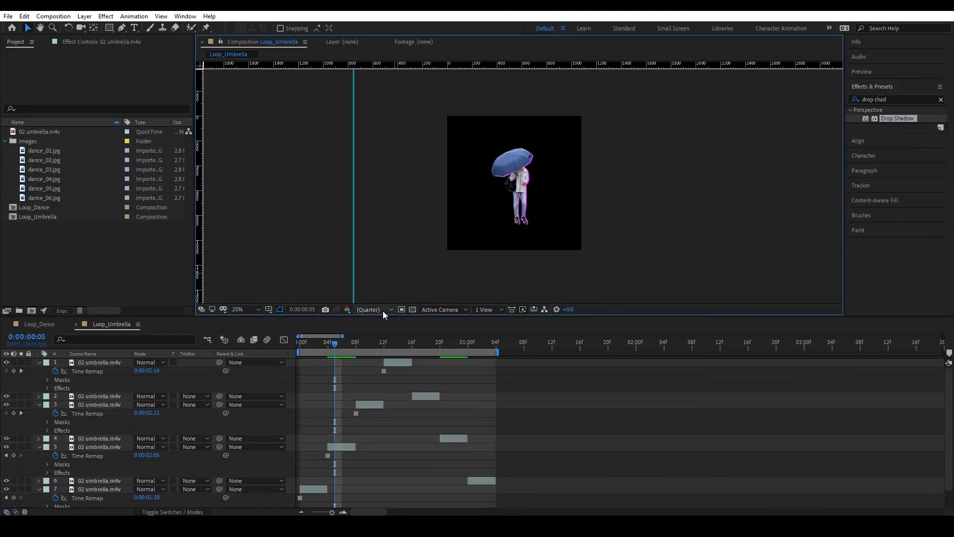
{"action": "left_click", "coordinate": [245, 309]}
{"action": "left_click", "coordinate": [257, 324]}
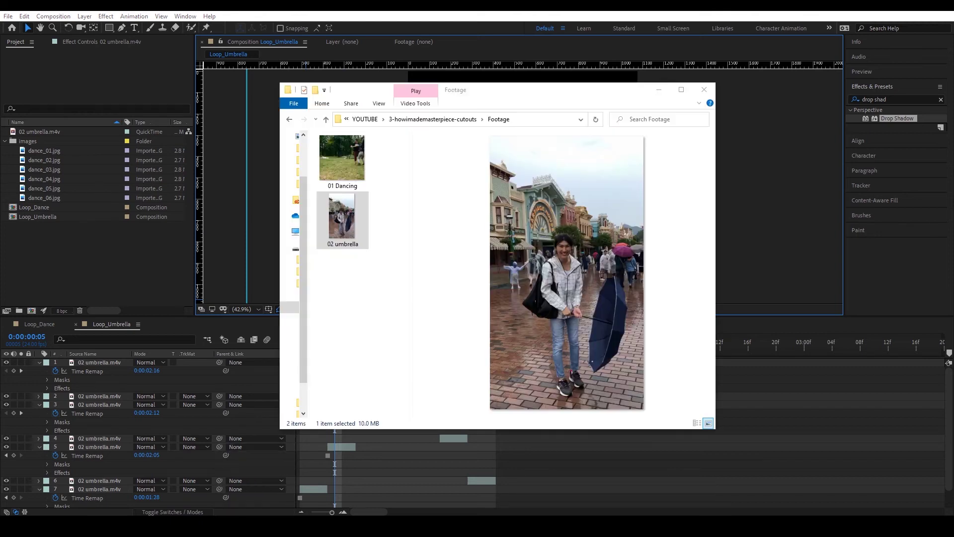
Add WhitePaper2_plain.jpg as the top layer in Overlay mode with Preserve Underlying Transparency
{"action": "left_click_drag", "start_coordinate": [341, 218], "coordinate": [56, 272]}
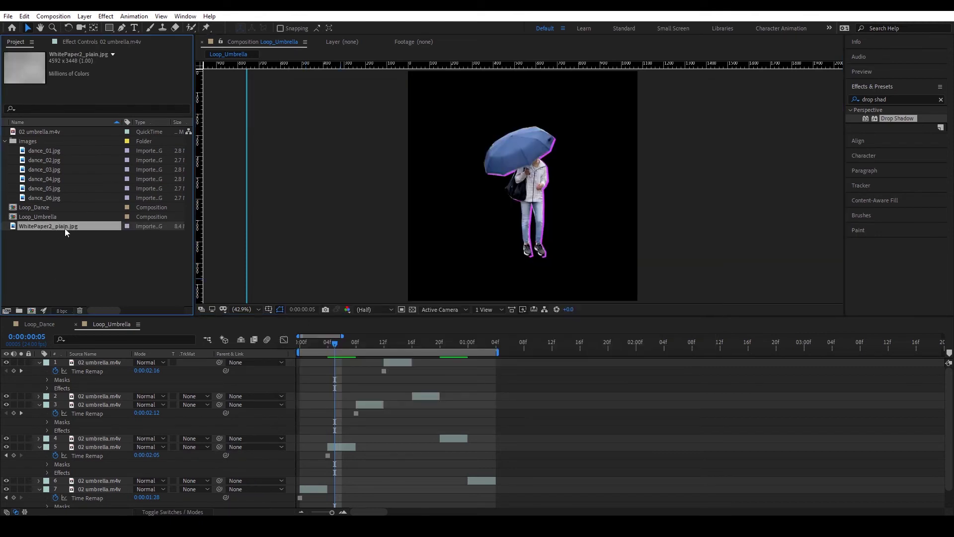
{"action": "mouse_move", "coordinate": [64, 228]}
{"action": "left_mouse_down"}
{"action": "mouse_move", "coordinate": [54, 228]}
{"action": "mouse_move", "coordinate": [316, 374]}
{"action": "left_mouse_up"}
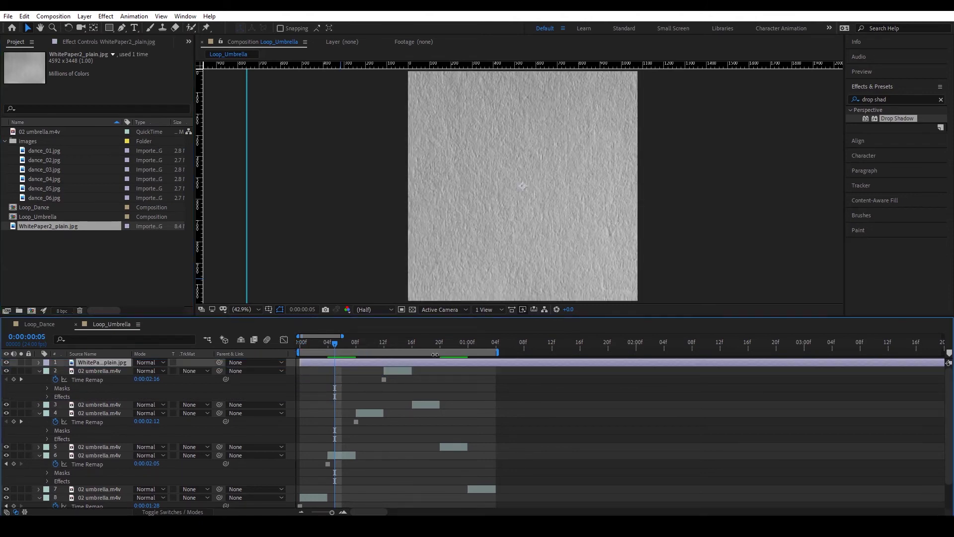
{"action": "left_click", "coordinate": [151, 363]}
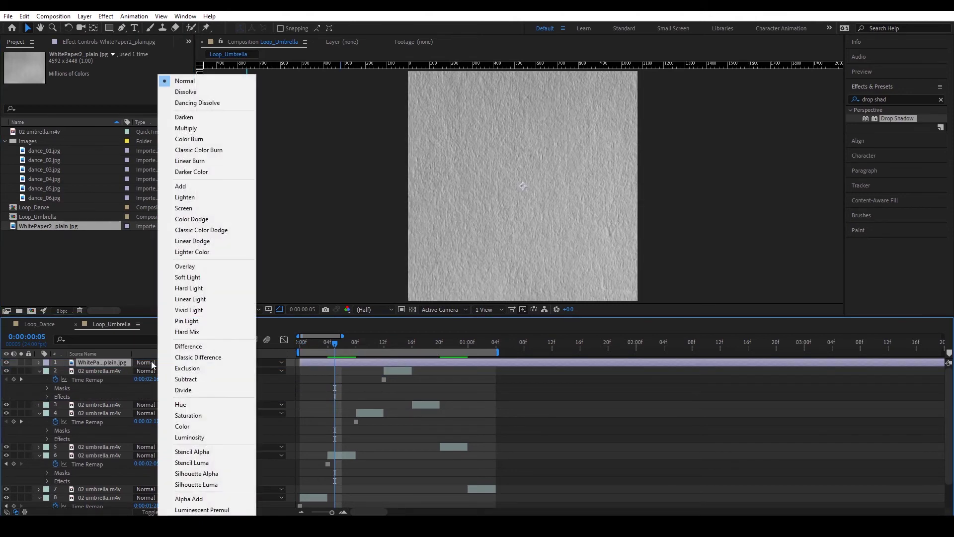
{"action": "left_click", "coordinate": [187, 266]}
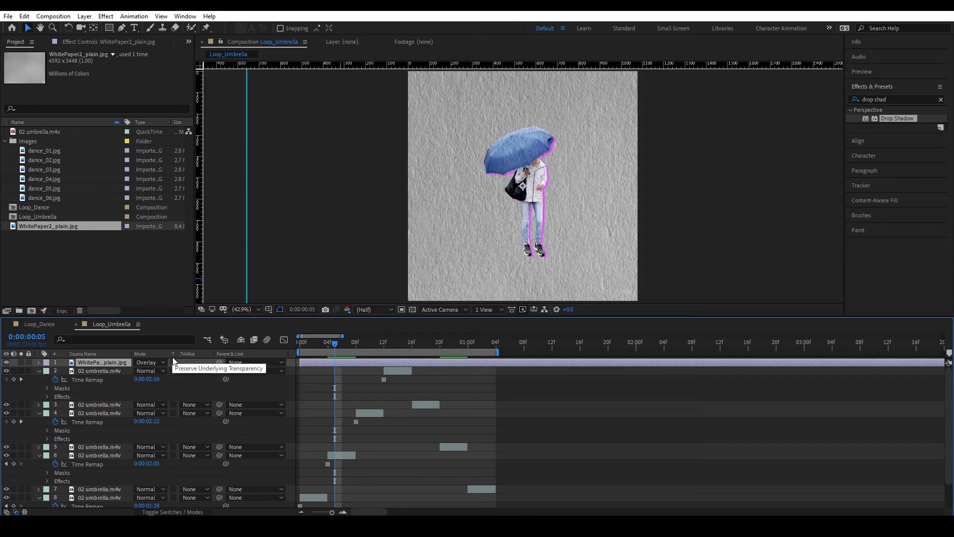
{"action": "left_click", "coordinate": [173, 362]}
{"action": "left_click_drag", "start_coordinate": [330, 341], "coordinate": [300, 341]}
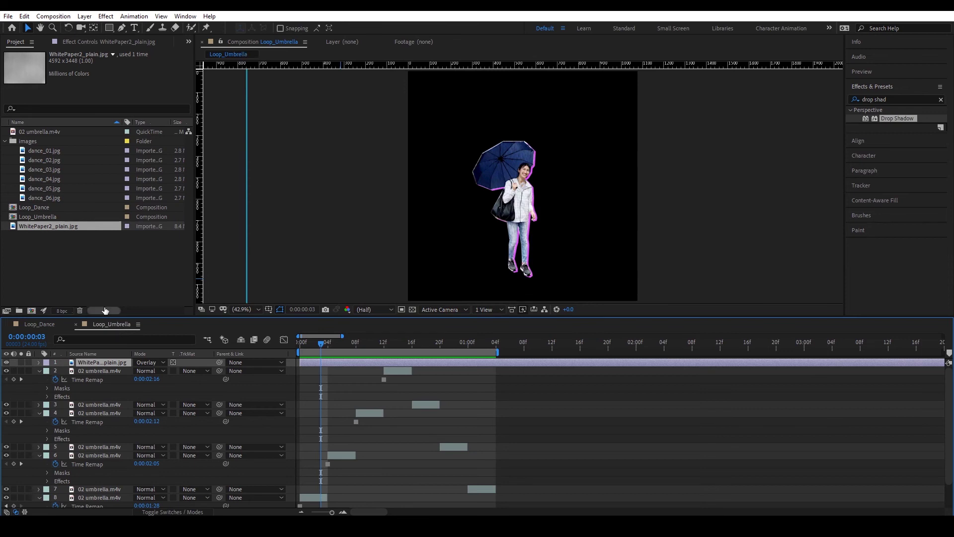
{"action": "left_click", "coordinate": [76, 277]}
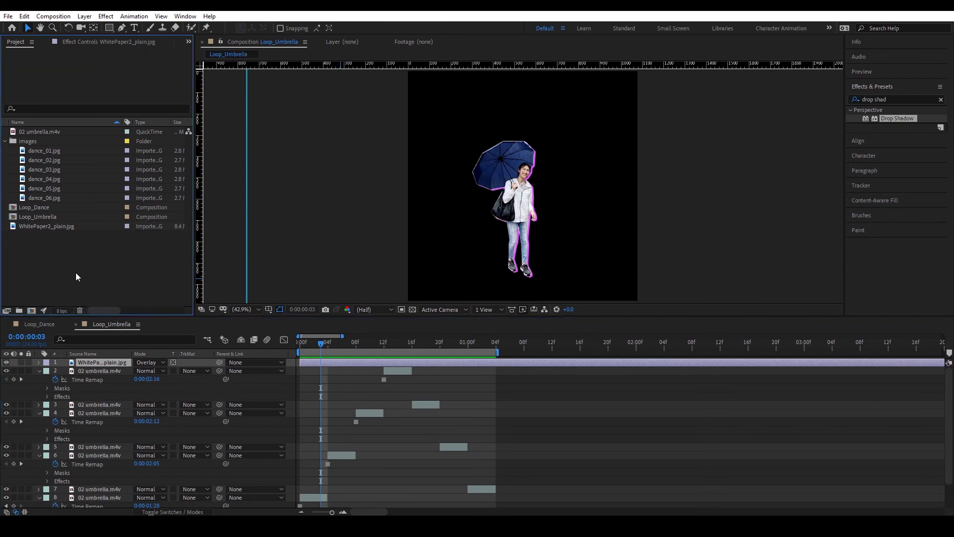
Create a new composition named Main Comp
{"action": "left_click", "coordinate": [31, 310]}
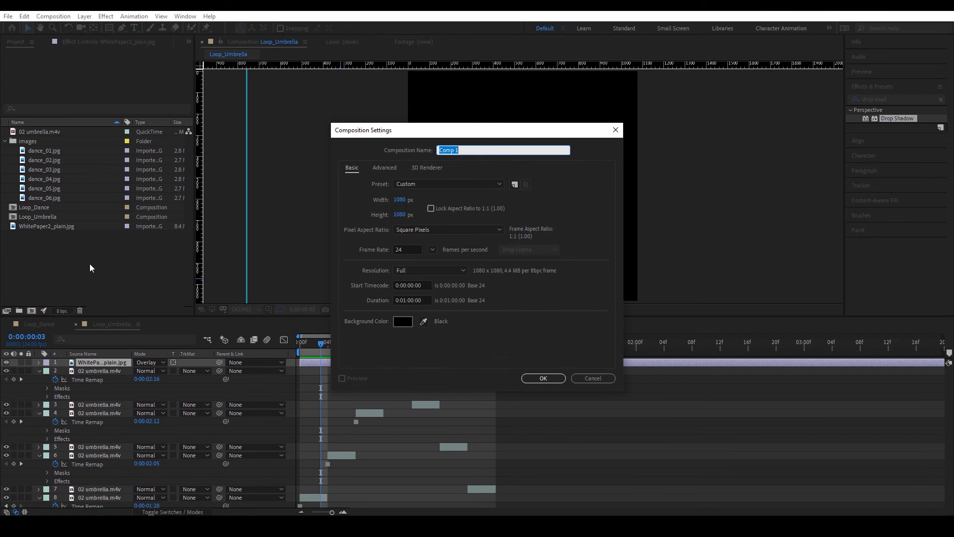
{"action": "type", "text": "Main"}
{"action": "key", "text": "Return"}
Add a pale orange solid layer as the backdrop
{"action": "left_click", "coordinate": [84, 16]}
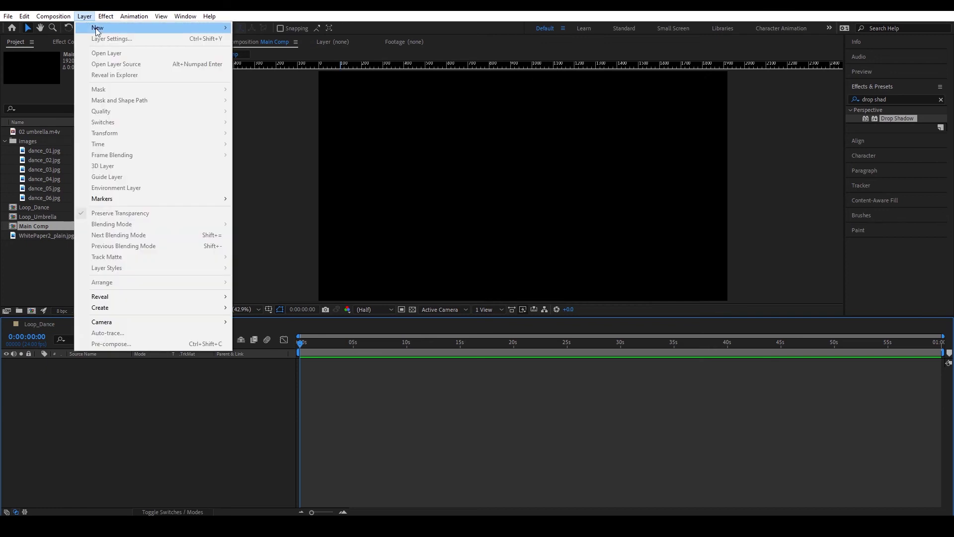
{"action": "mouse_move", "coordinate": [97, 30]}
{"action": "left_click", "coordinate": [238, 38]}
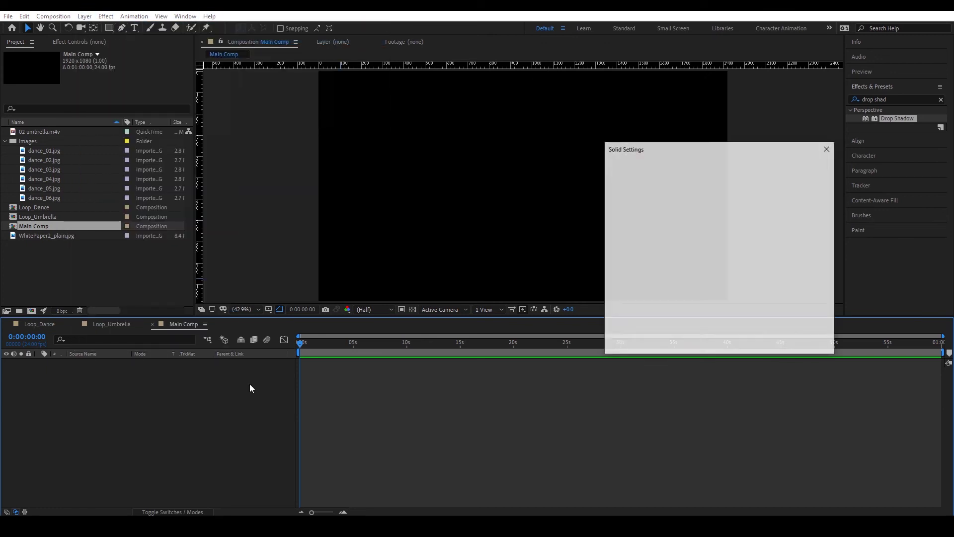
{"action": "key", "text": "Return"}
{"action": "left_click", "coordinate": [84, 16]}
Add a camera and a spot light, and make the pale orange solid 3D
{"action": "mouse_move", "coordinate": [114, 32]}
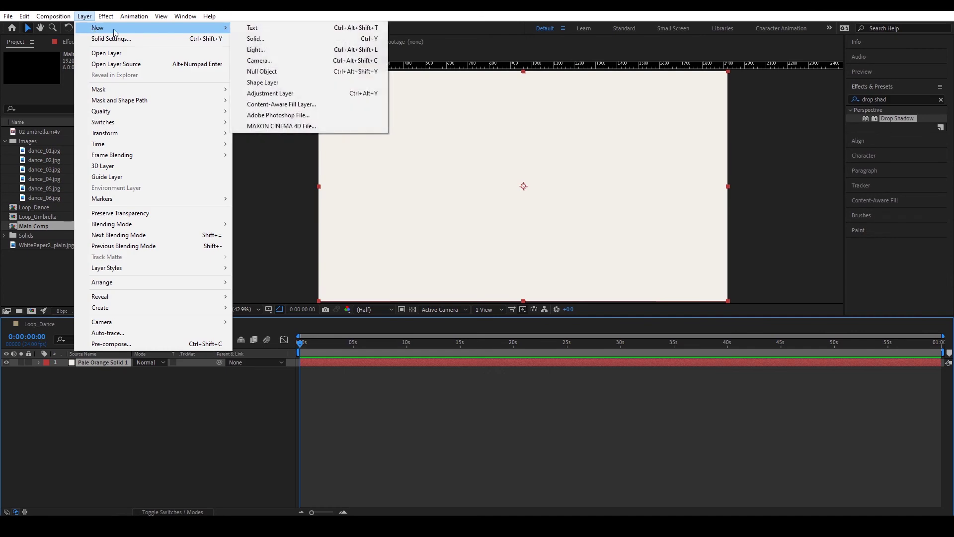
{"action": "left_click", "coordinate": [259, 60]}
{"action": "key", "text": "Return"}
{"action": "left_click", "coordinate": [84, 16]}
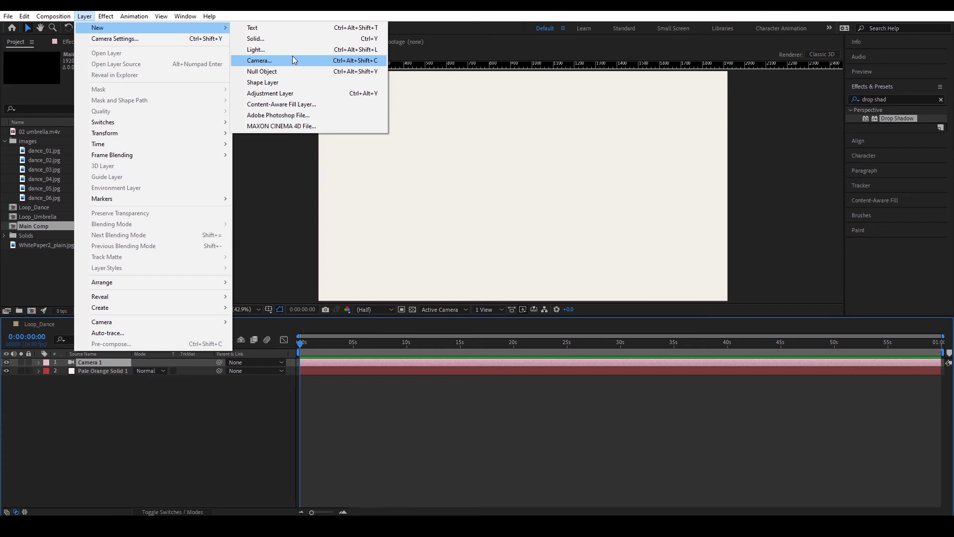
{"action": "left_click", "coordinate": [292, 49]}
{"action": "key", "text": "Return"}
{"action": "left_click", "coordinate": [189, 384]}
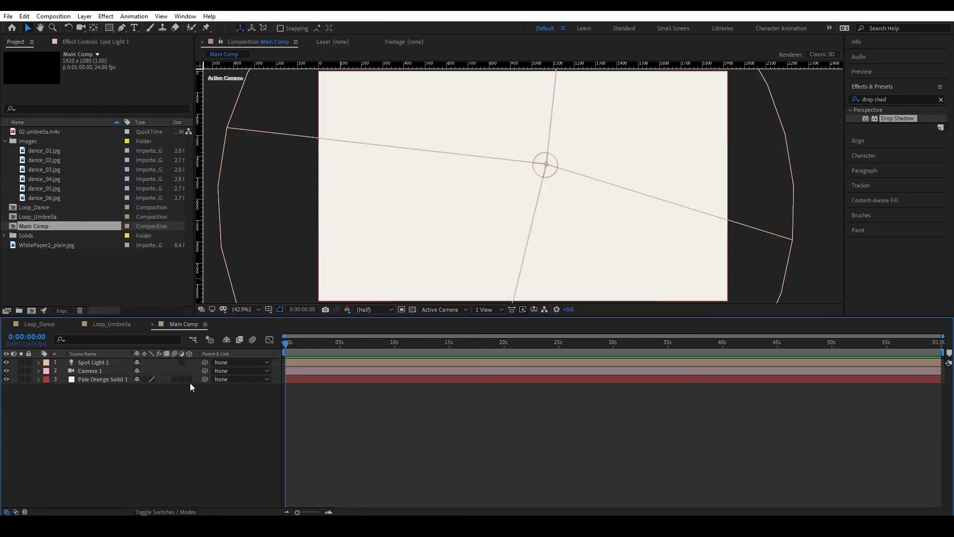
{"action": "left_click", "coordinate": [189, 380]}
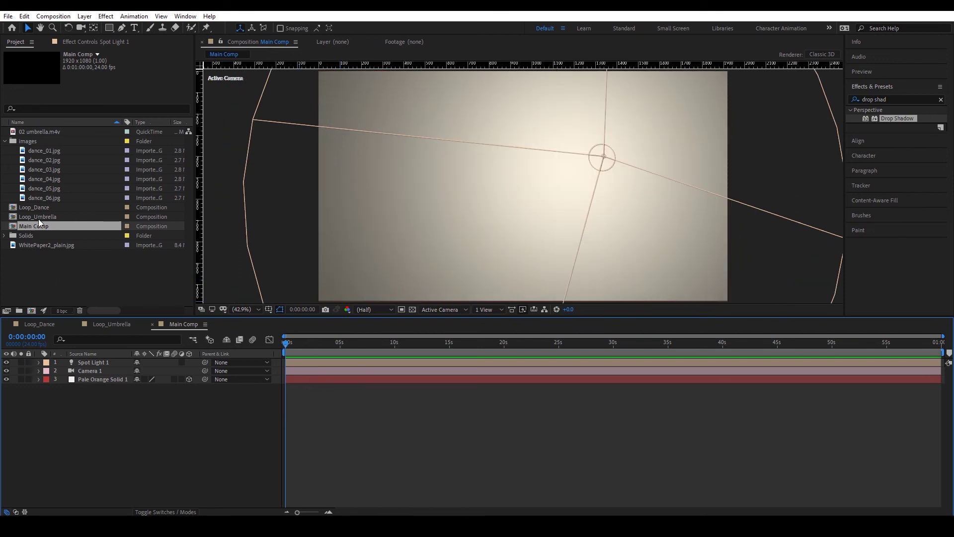
Add Loop_Umbrella and Loop_Dance to Main Comp and preview it
{"action": "left_click", "coordinate": [38, 219]}
{"action": "left_click", "coordinate": [39, 208], "text": "ctrl"}
{"action": "left_click_drag", "start_coordinate": [50, 219], "coordinate": [110, 358]}
{"action": "left_click", "coordinate": [317, 452]}
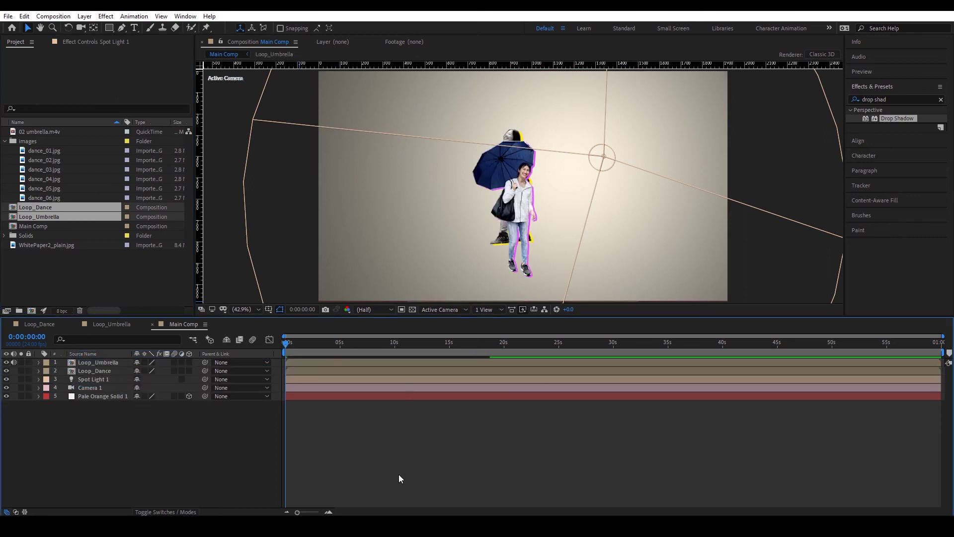
{"action": "left_click", "coordinate": [329, 362]}
{"action": "key", "text": "space"}
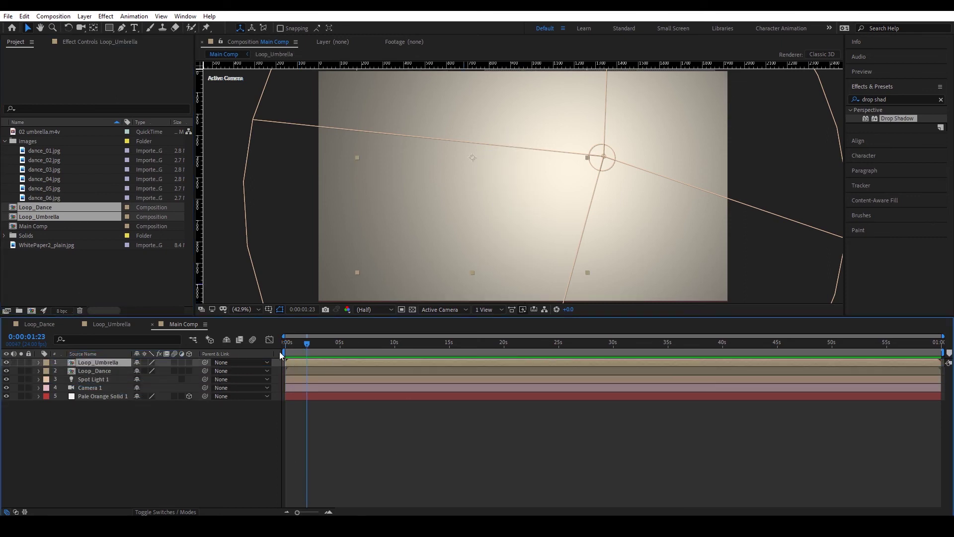
{"action": "mouse_move", "coordinate": [300, 351]}
{"action": "left_mouse_down"}
{"action": "mouse_move", "coordinate": [285, 353]}
{"action": "mouse_move", "coordinate": [295, 356]}
{"action": "left_mouse_up"}
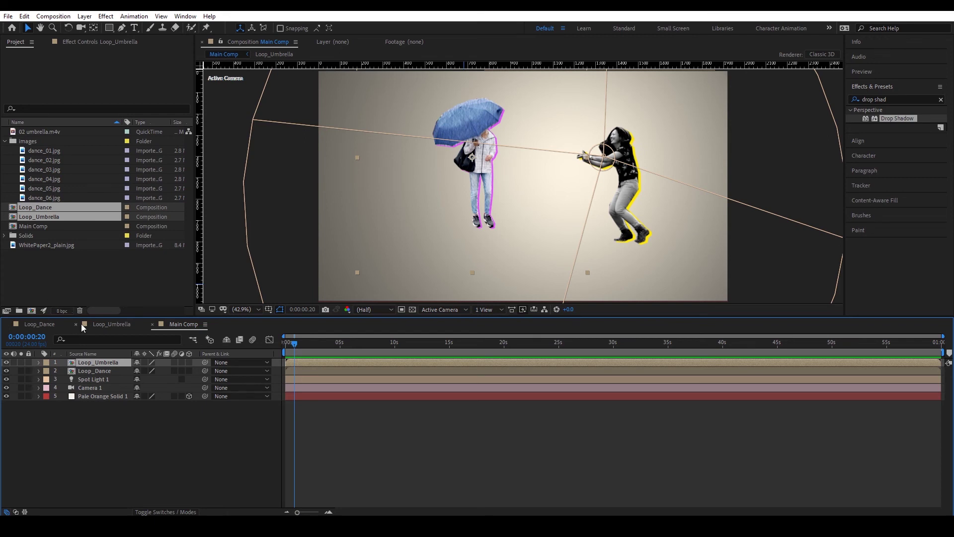
Trim Loop_Umbrella and Loop_Dance each to their work area
{"action": "left_click", "coordinate": [111, 324]}
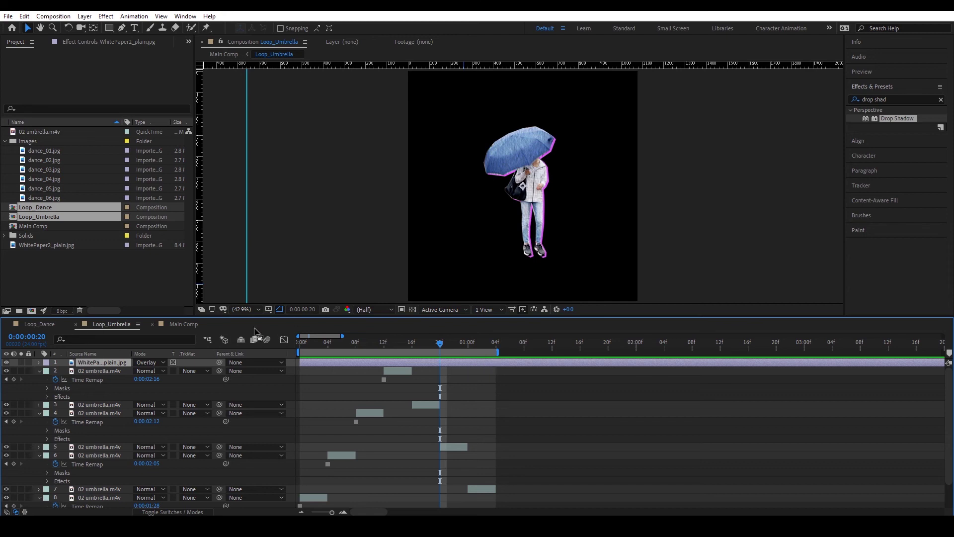
{"action": "right_click", "coordinate": [440, 350]}
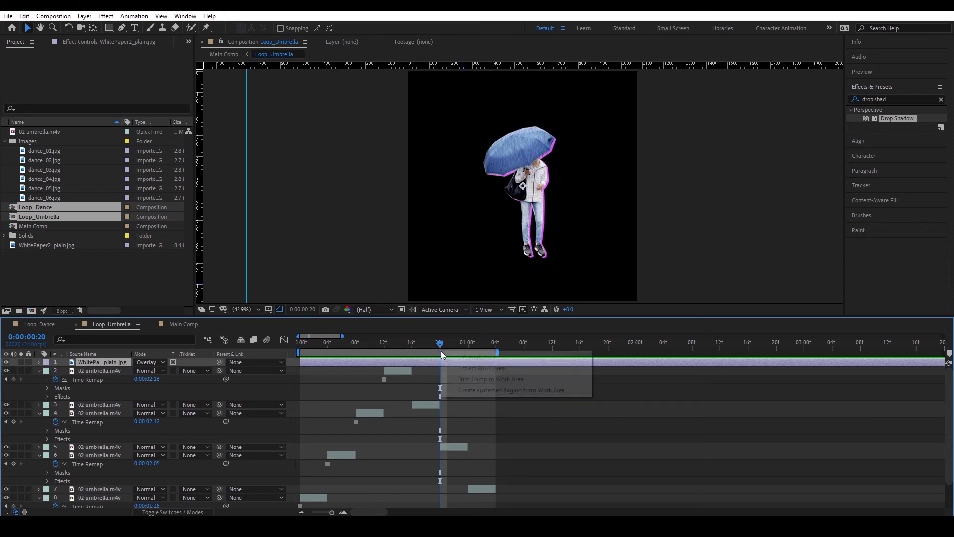
{"action": "left_click", "coordinate": [485, 380]}
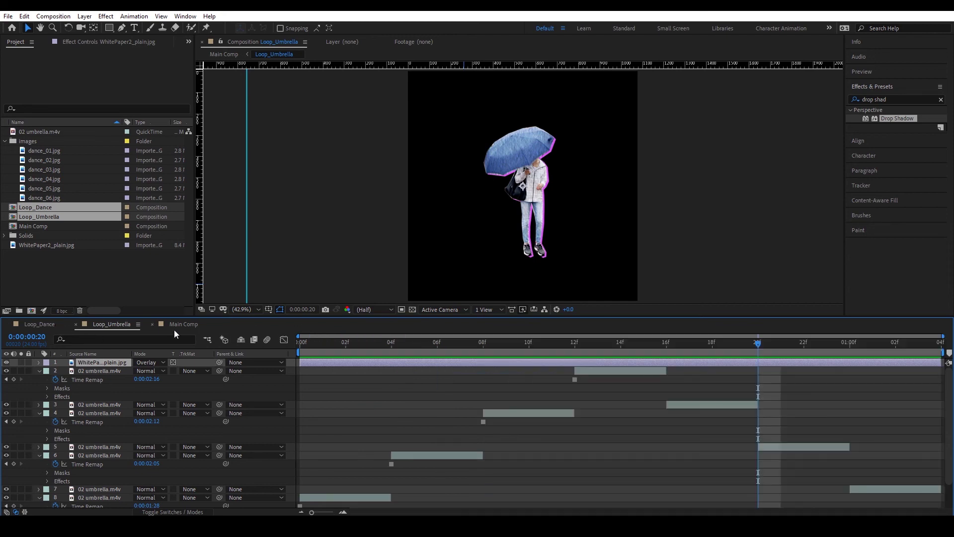
{"action": "left_click", "coordinate": [44, 326]}
{"action": "right_click", "coordinate": [485, 353]}
{"action": "left_click", "coordinate": [528, 383]}
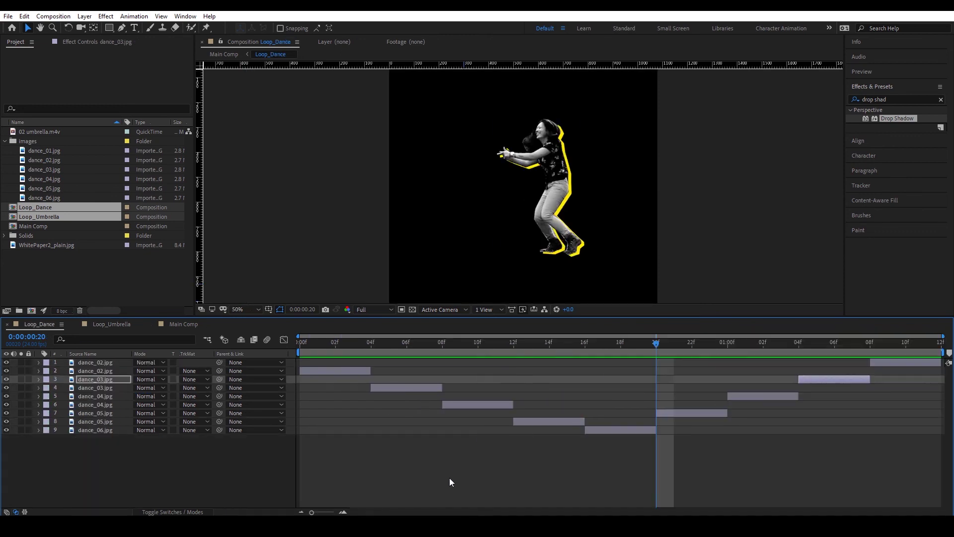
{"action": "left_click", "coordinate": [184, 325]}
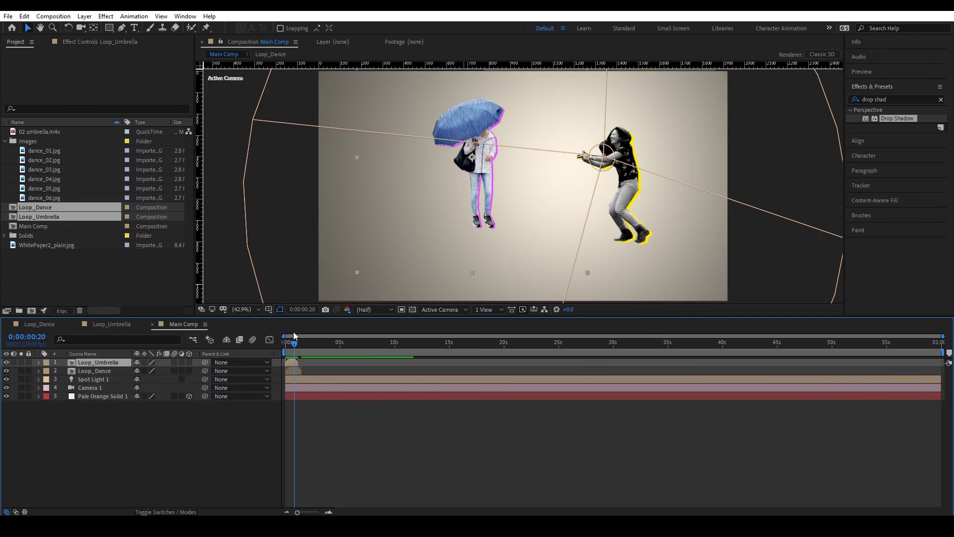
Enable time remapping on Loop_Umbrella with an end keyframe at 0:00:01:04
{"action": "left_click", "coordinate": [319, 512]}
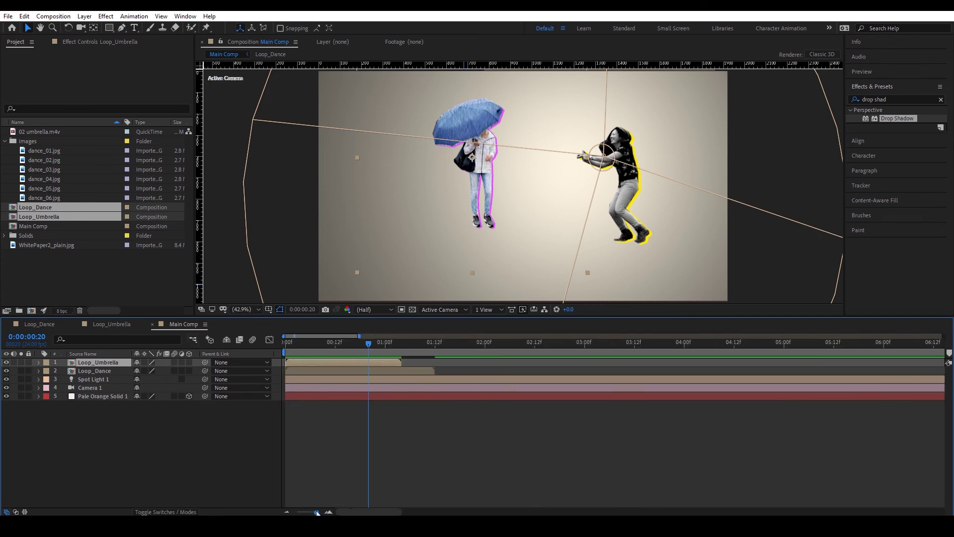
{"action": "left_click_drag", "start_coordinate": [344, 343], "coordinate": [356, 347]}
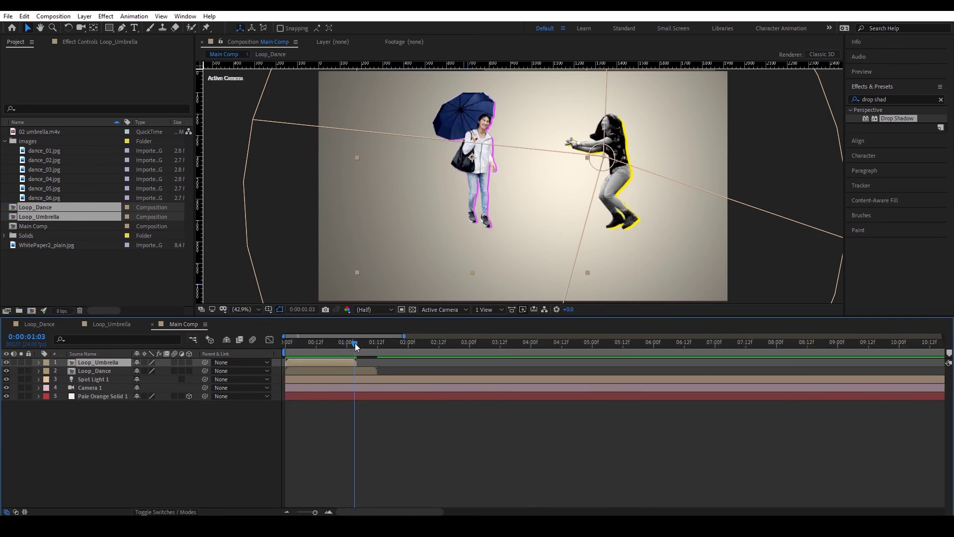
{"action": "right_click", "coordinate": [348, 369]}
{"action": "mouse_move", "coordinate": [402, 136]}
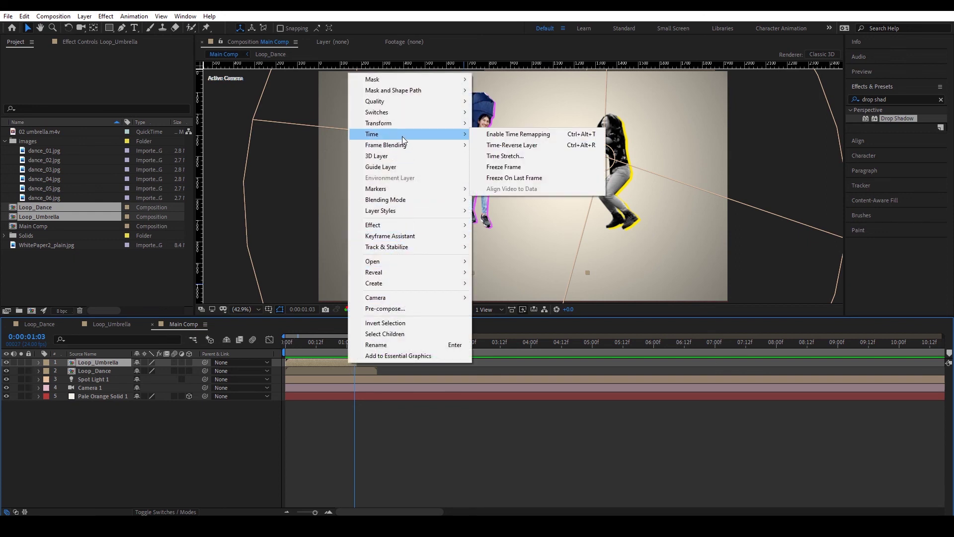
{"action": "left_click", "coordinate": [473, 133]}
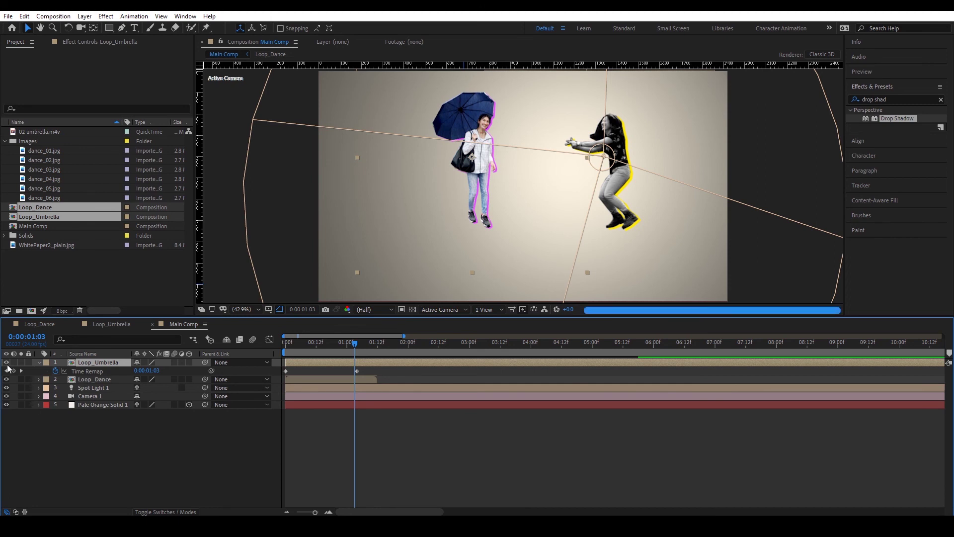
{"action": "left_click", "coordinate": [14, 371]}
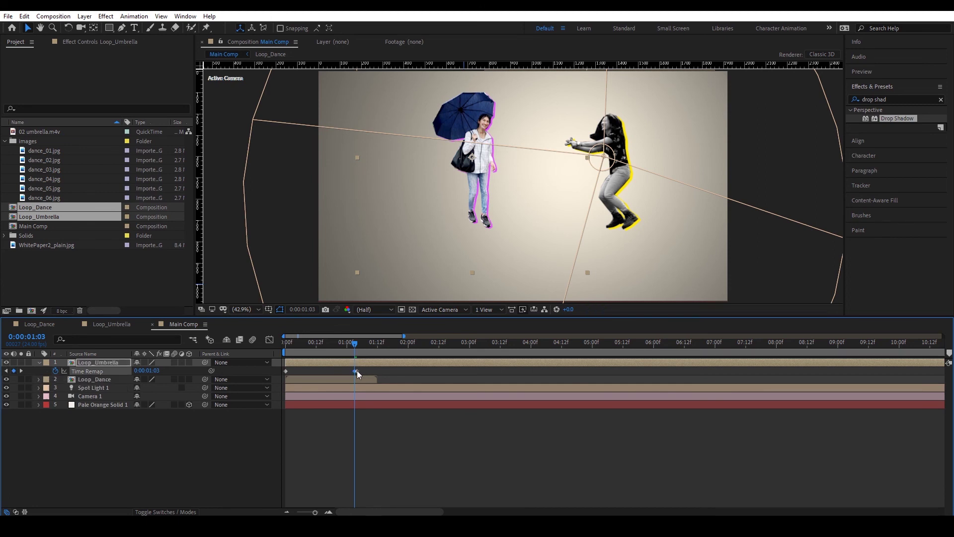
{"action": "left_click_drag", "start_coordinate": [358, 373], "coordinate": [366, 380]}
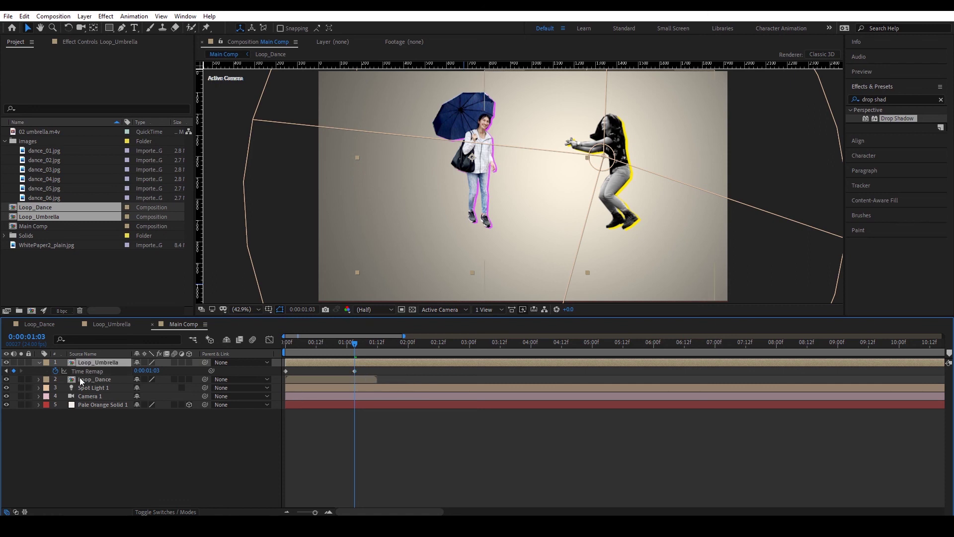
Add a loopOut(type = "cycle") expression to the Time Remap property
{"action": "left_click", "coordinate": [55, 371], "text": "alt"}
{"action": "left_click", "coordinate": [171, 379]}
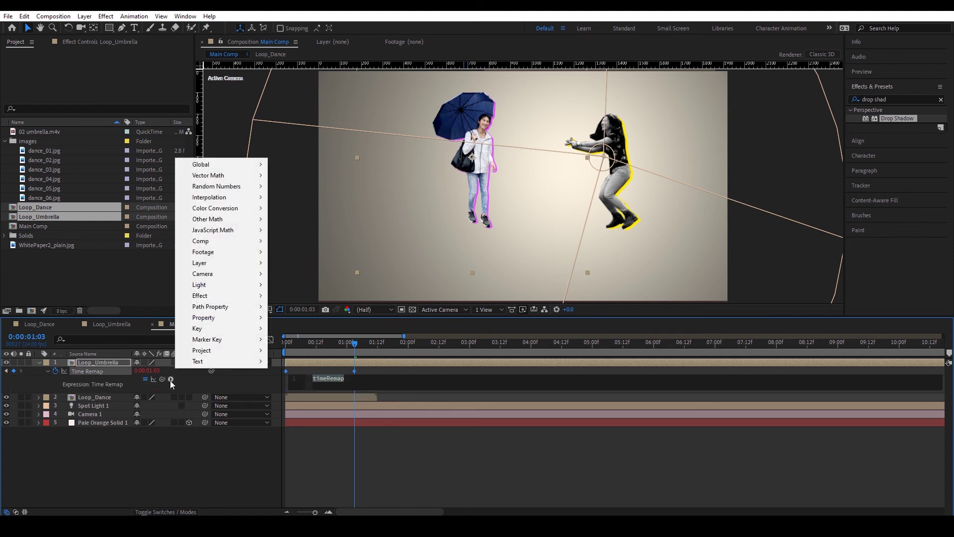
{"action": "mouse_move", "coordinate": [218, 318]}
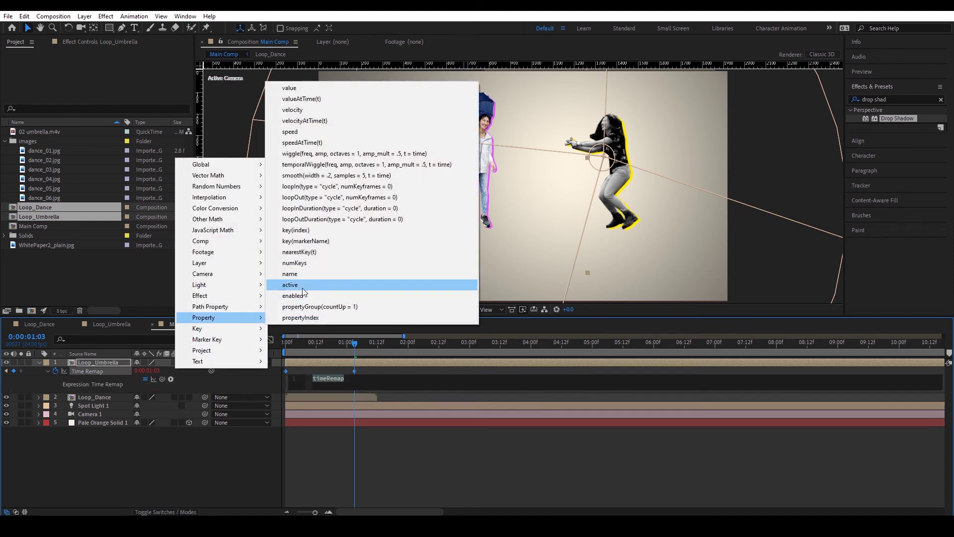
{"action": "left_click", "coordinate": [388, 197]}
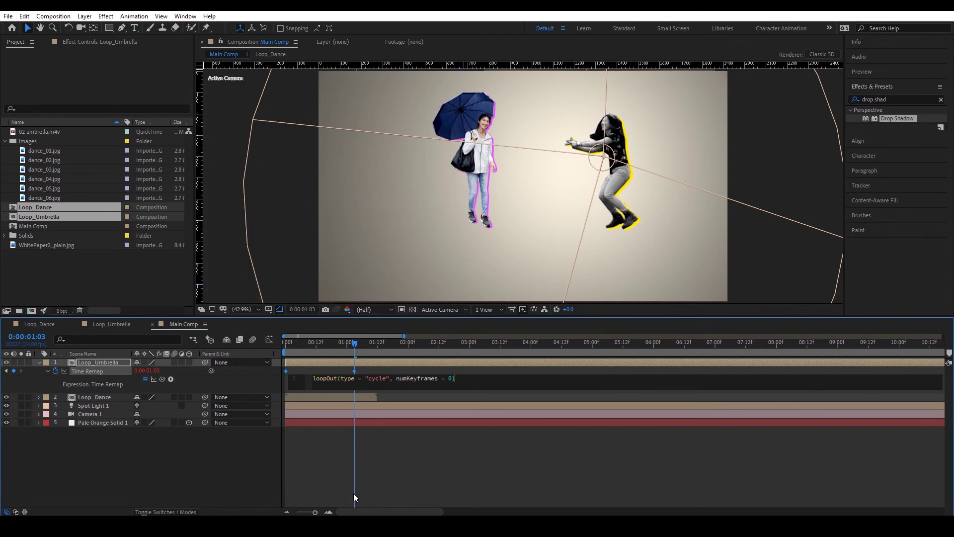